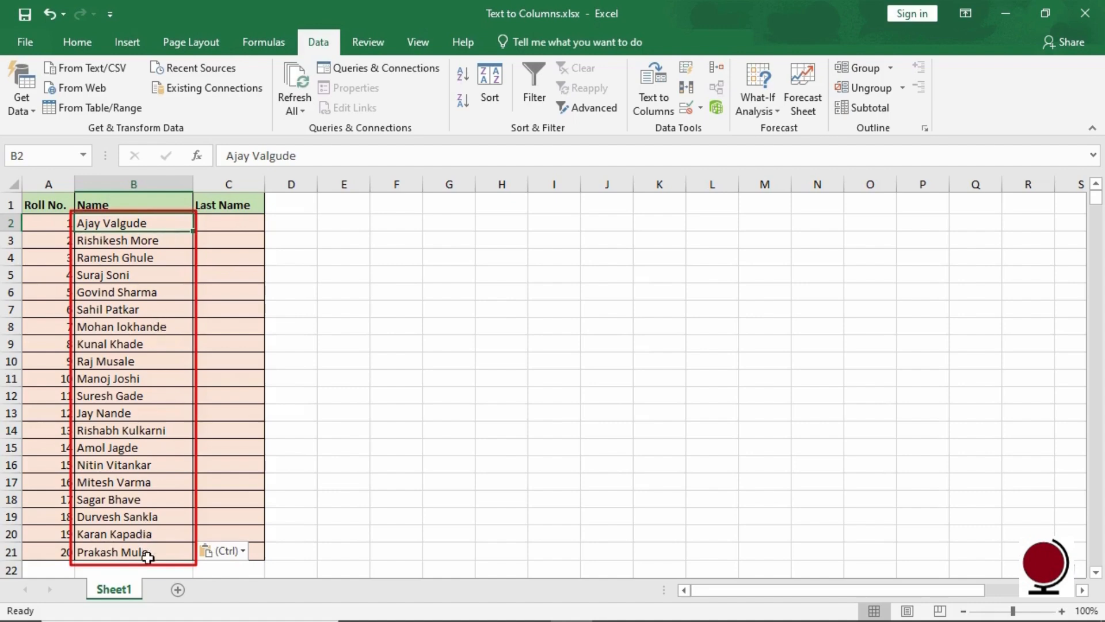
Step: Split the names in B2:B21 into separate columns with Text to Columns, adding Space as a delimiter and replacing the existing data
{"action": "left_click", "coordinate": [167, 553], "text": "shift"}
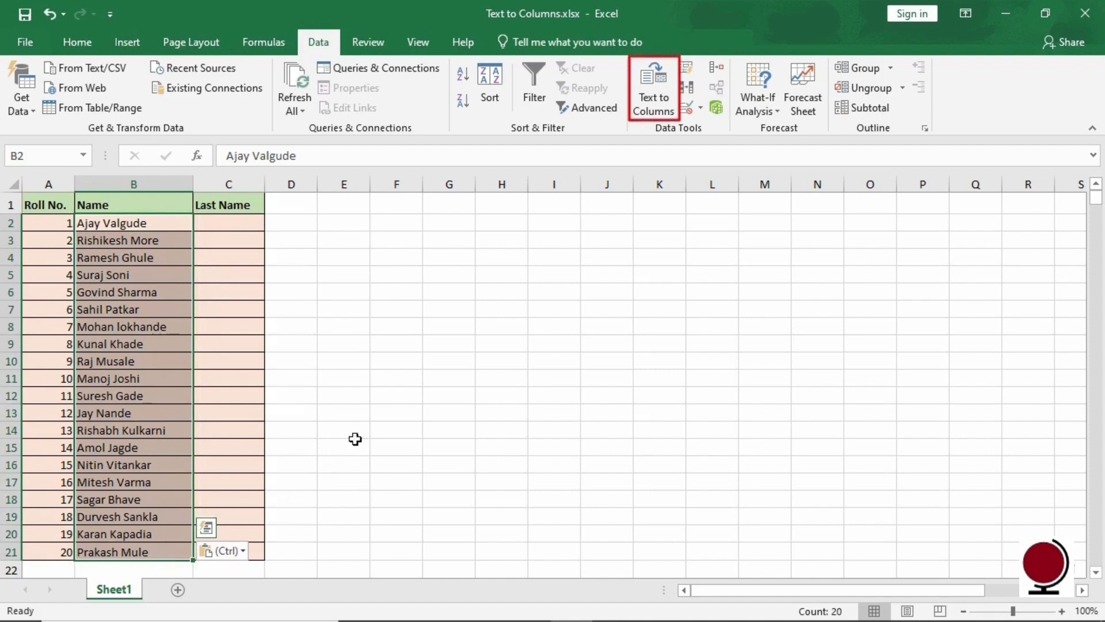
{"action": "left_click", "coordinate": [663, 93]}
{"action": "left_click_drag", "start_coordinate": [645, 262], "coordinate": [630, 158]}
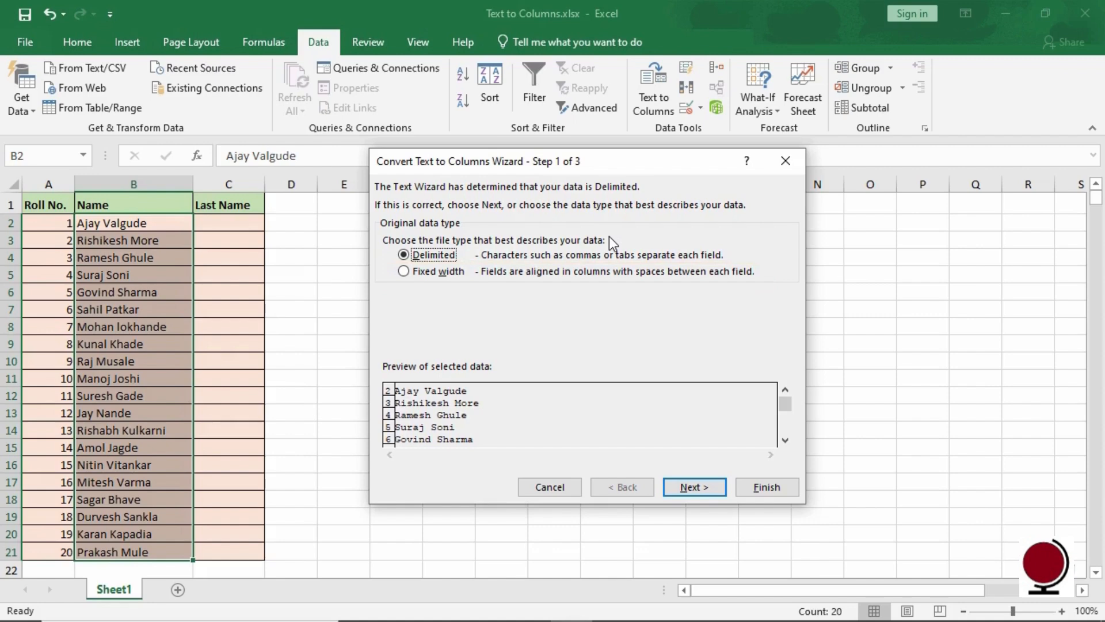
{"action": "left_click", "coordinate": [712, 493]}
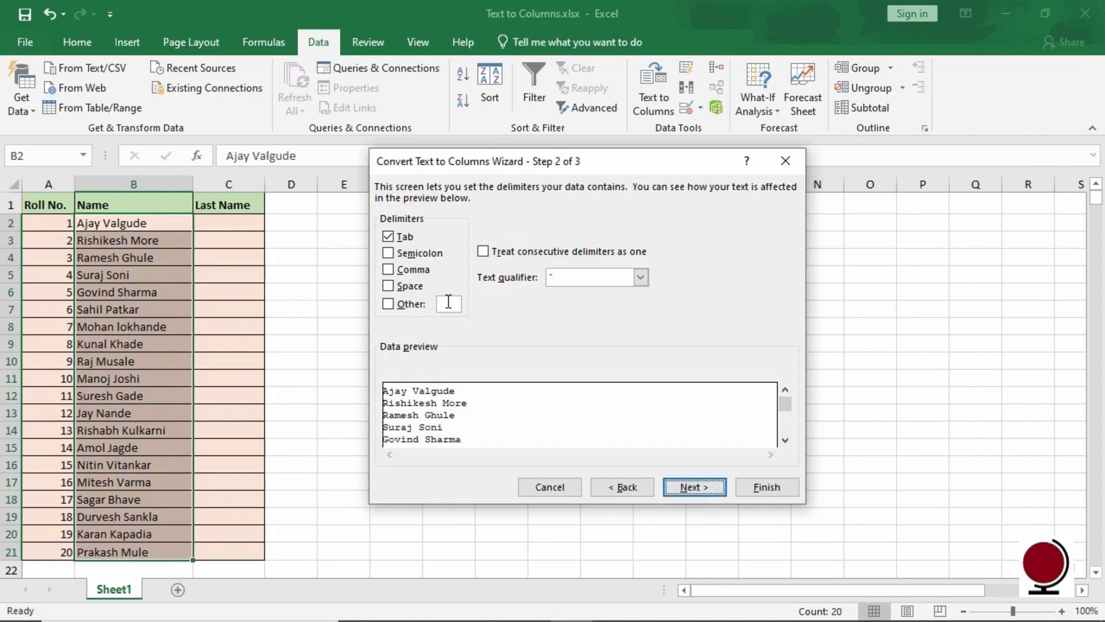
{"action": "left_click", "coordinate": [420, 286]}
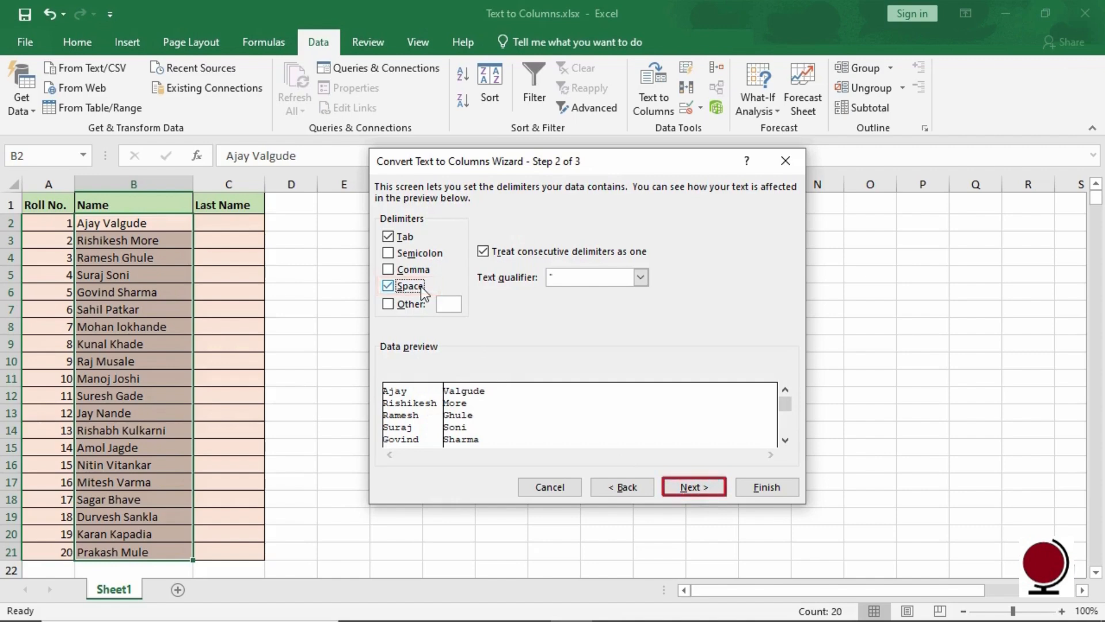
{"action": "left_click", "coordinate": [706, 488]}
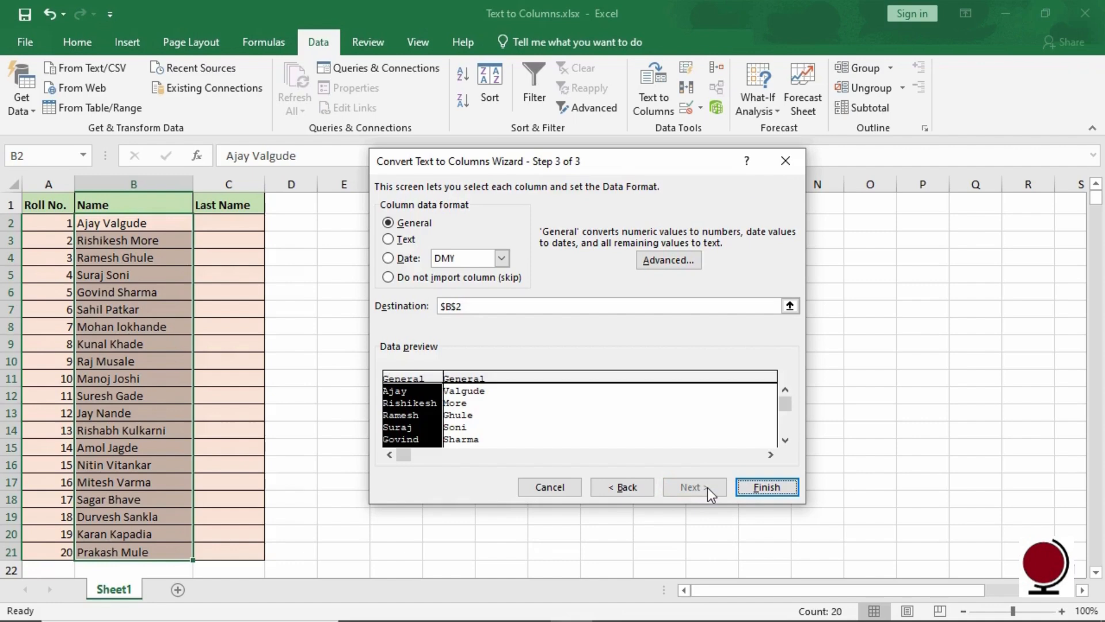
{"action": "left_click", "coordinate": [772, 488]}
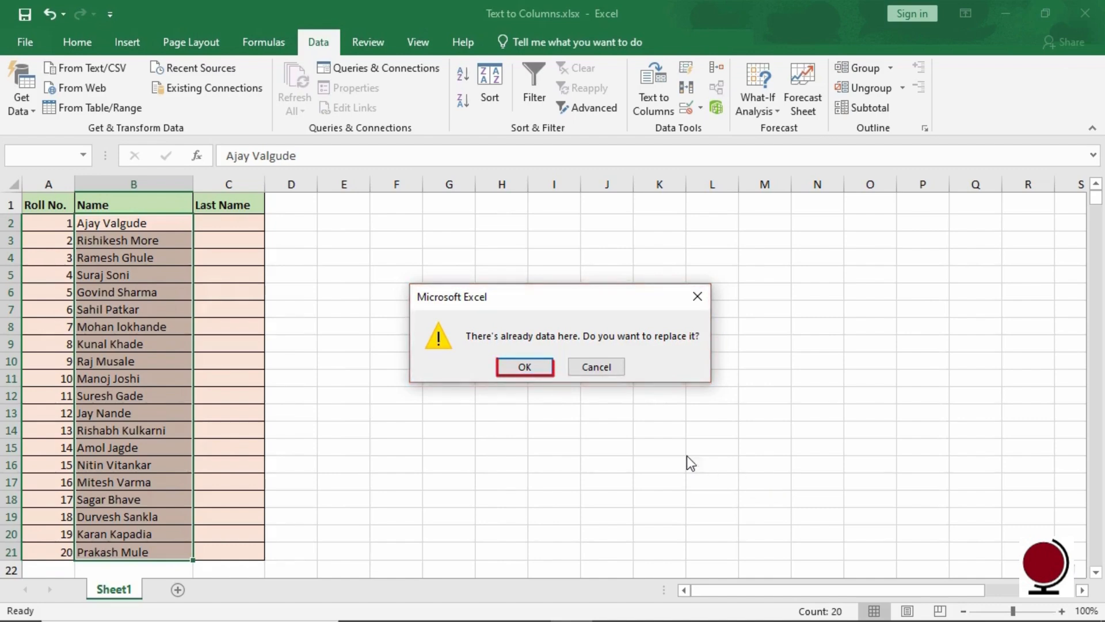
{"action": "left_click", "coordinate": [528, 368]}
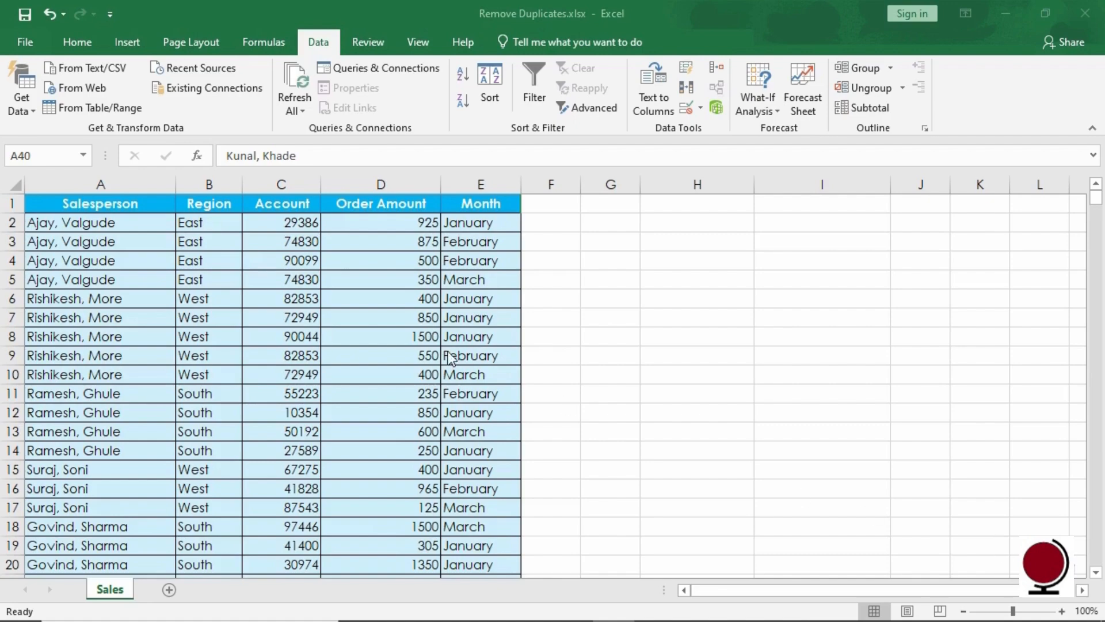
Step: Copy the Salesperson column, cells A1:A40, and paste it starting at cell I1
{"action": "left_click", "coordinate": [158, 205]}
{"action": "left_click_drag", "start_coordinate": [1096, 199], "coordinate": [1096, 209]}
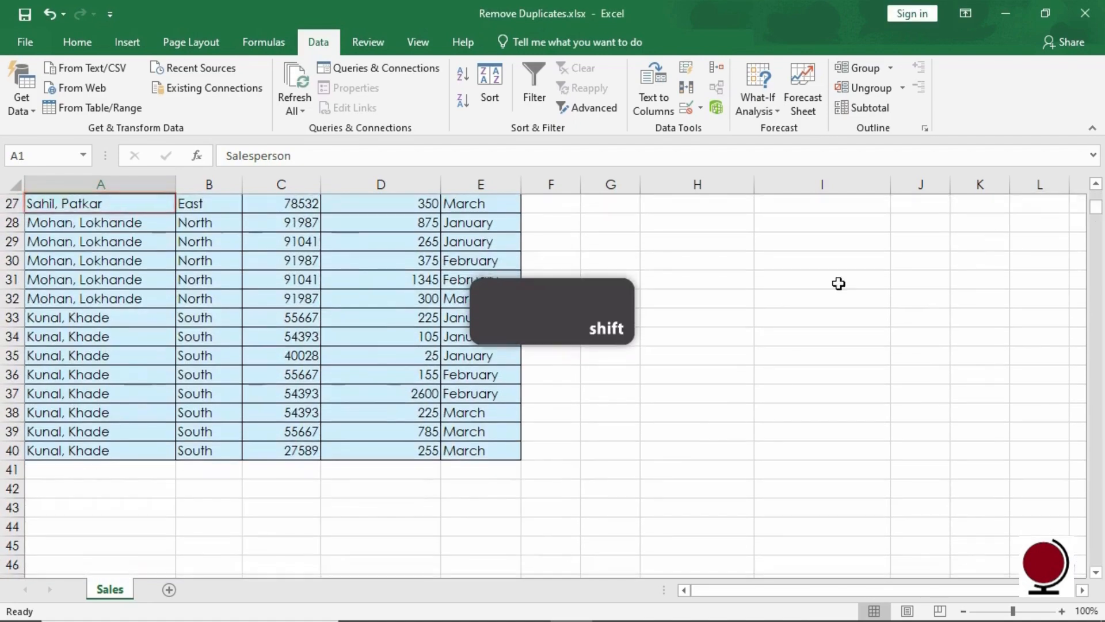
{"action": "left_click", "coordinate": [149, 452], "text": "shift"}
{"action": "key", "text": "ctrl+c"}
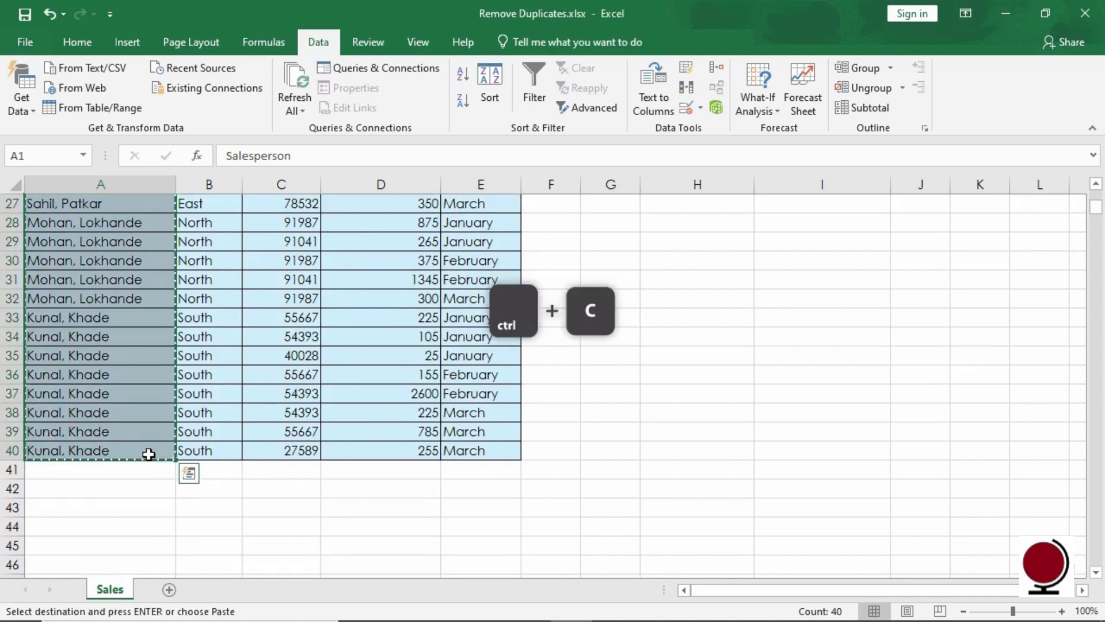
{"action": "key", "text": "ctrl+v"}
{"action": "left_click_drag", "start_coordinate": [1096, 208], "coordinate": [1096, 199]}
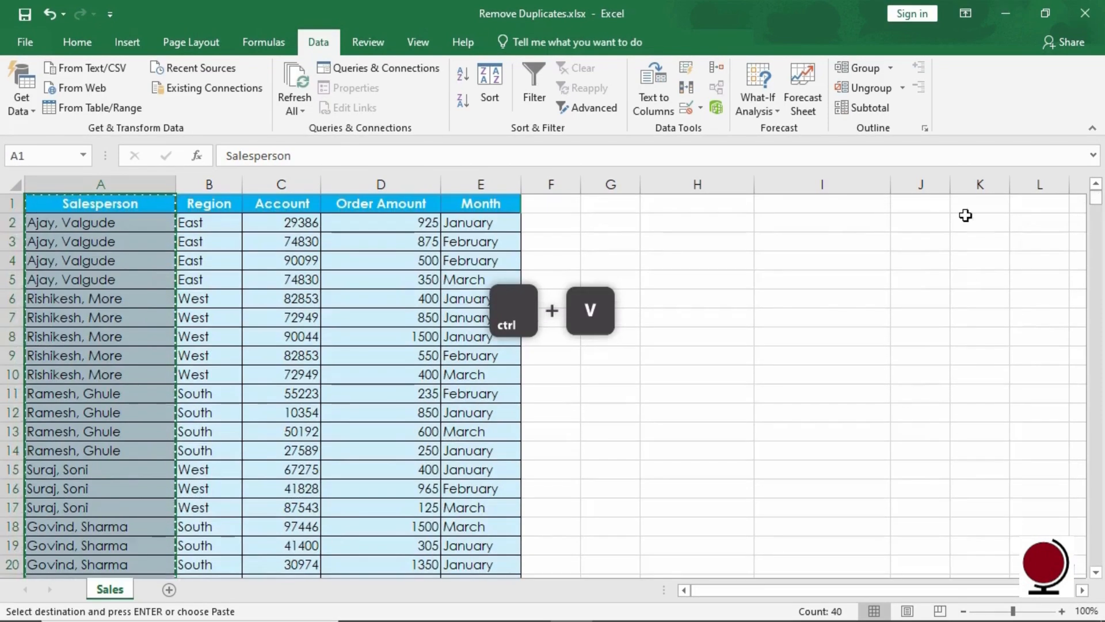
{"action": "left_click", "coordinate": [835, 203]}
{"action": "key", "text": "ctrl+v"}
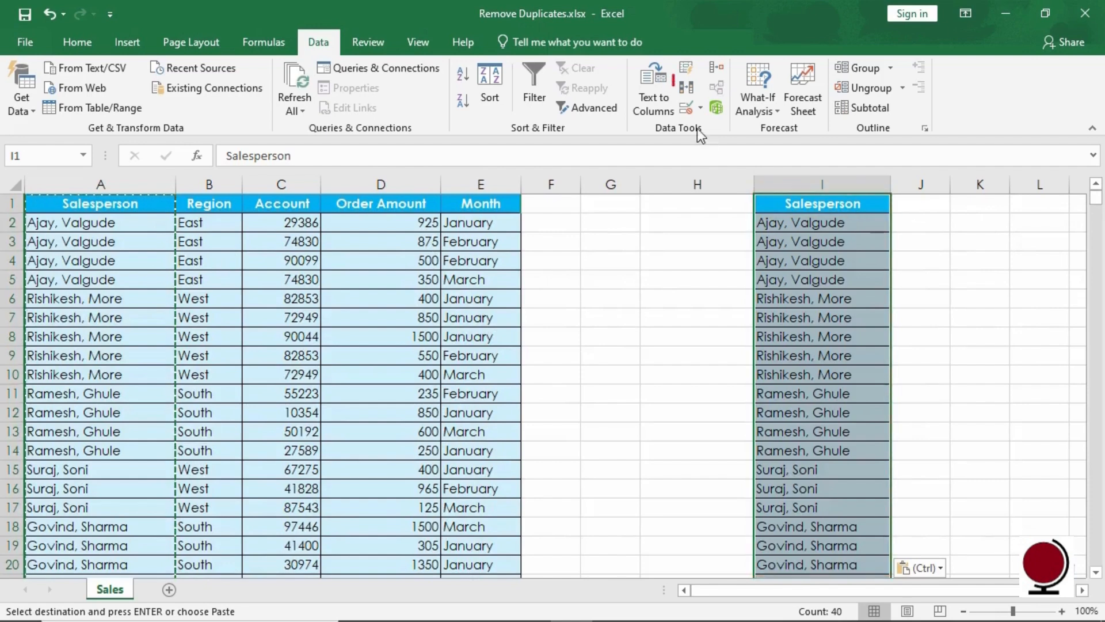
Step: Remove the duplicate values from the copied Salesperson list in column I
{"action": "left_click", "coordinate": [695, 90]}
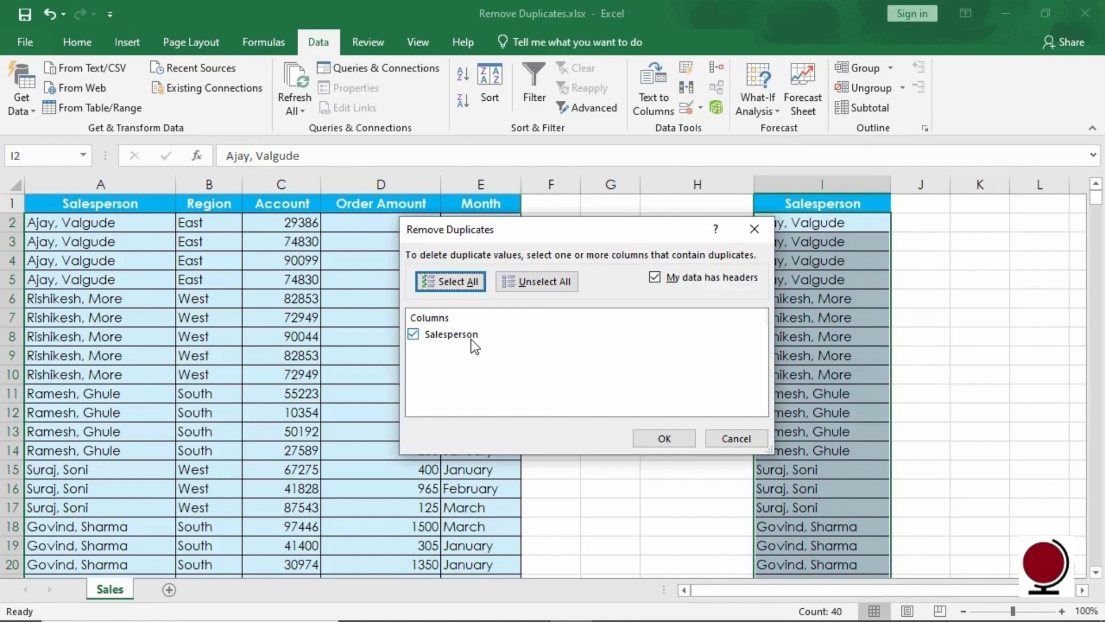
{"action": "left_click", "coordinate": [683, 443]}
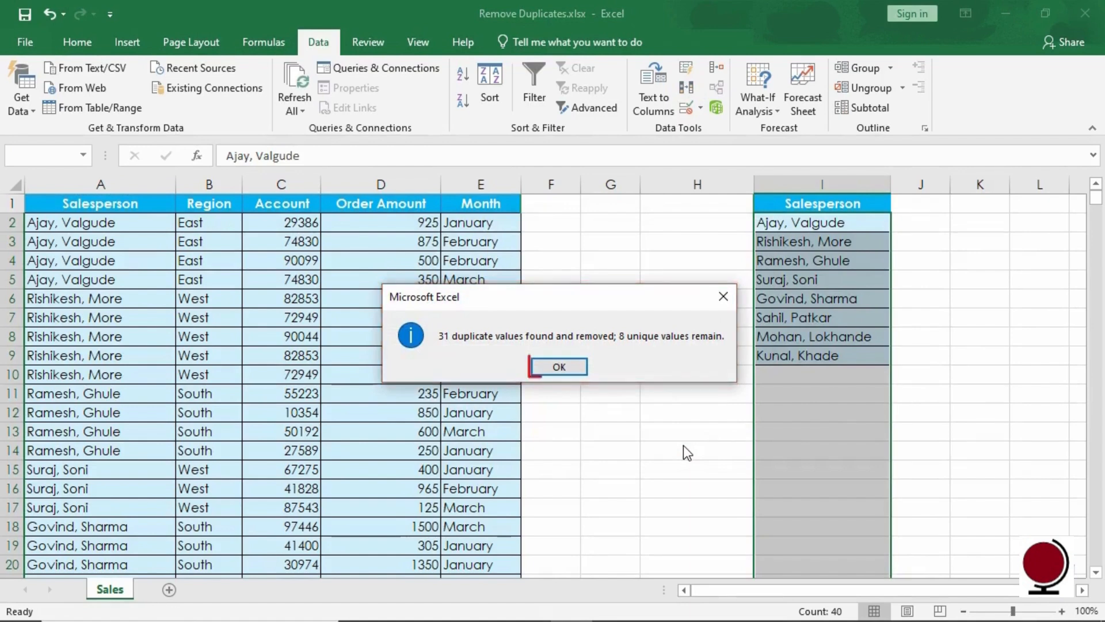
{"action": "left_click", "coordinate": [559, 367]}
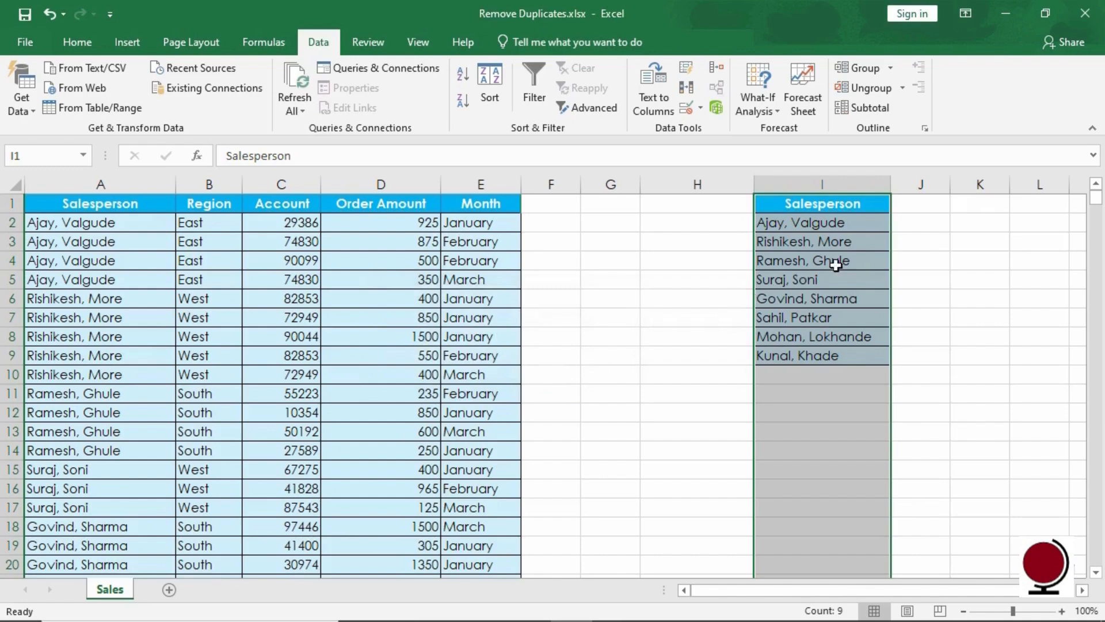
{"action": "left_click", "coordinate": [913, 222]}
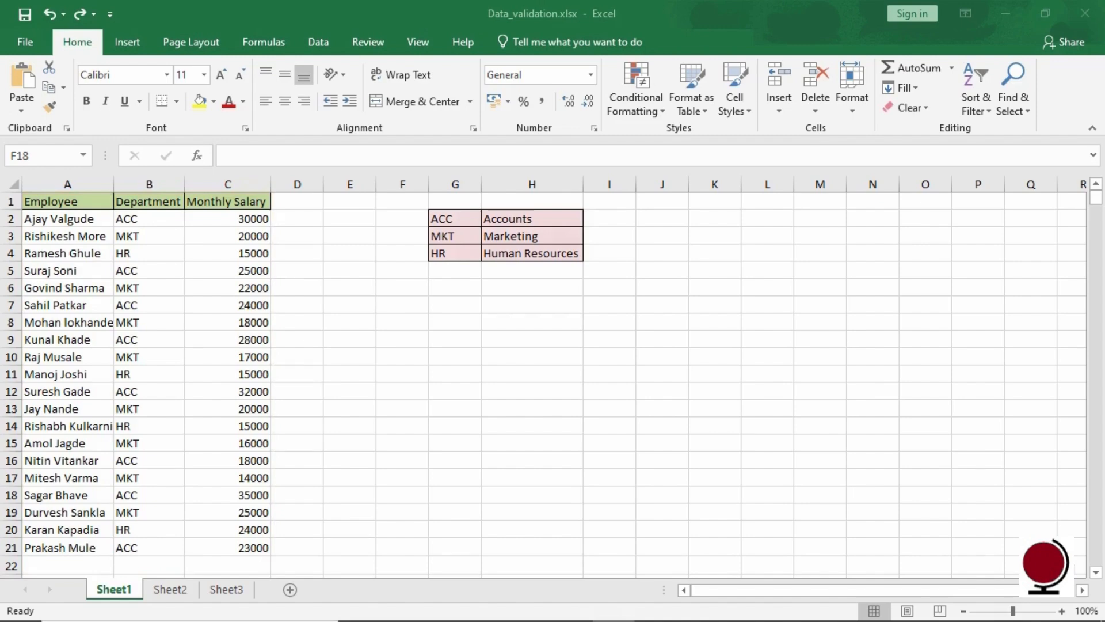
Step: Apply data validation to the Department column, allowing only a text length less than or equal to 3
{"action": "left_click", "coordinate": [165, 185]}
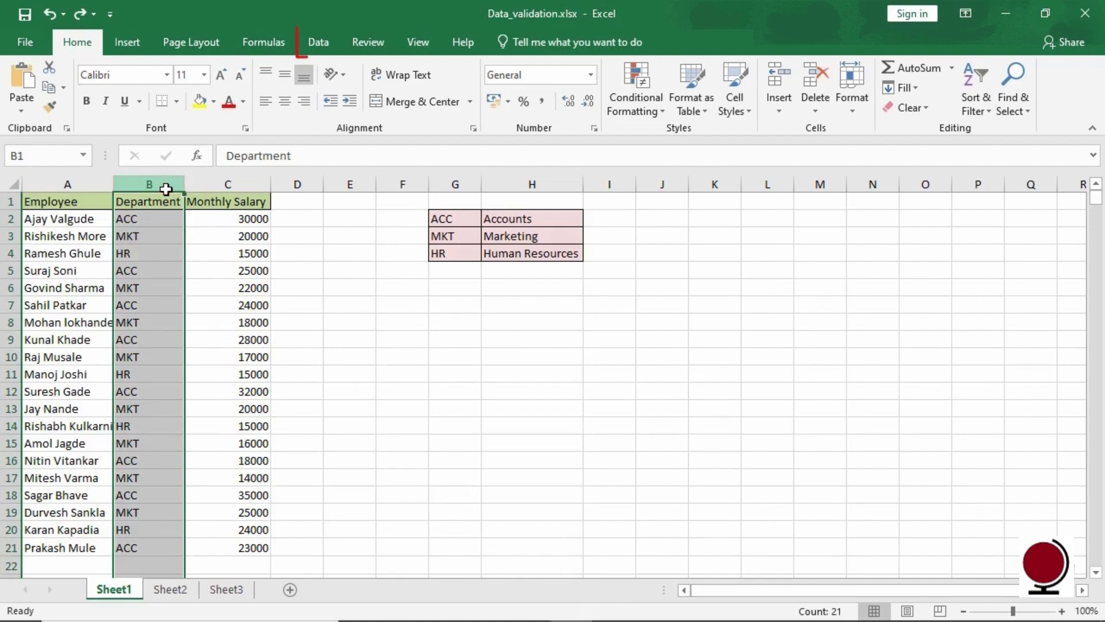
{"action": "left_click", "coordinate": [320, 46]}
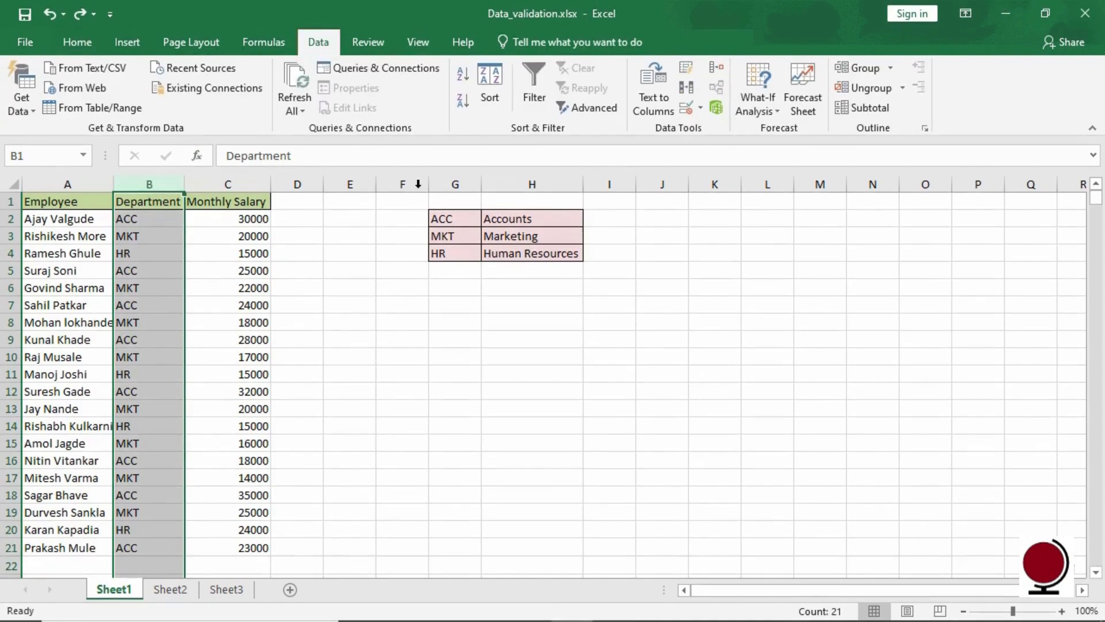
{"action": "left_click", "coordinate": [701, 109]}
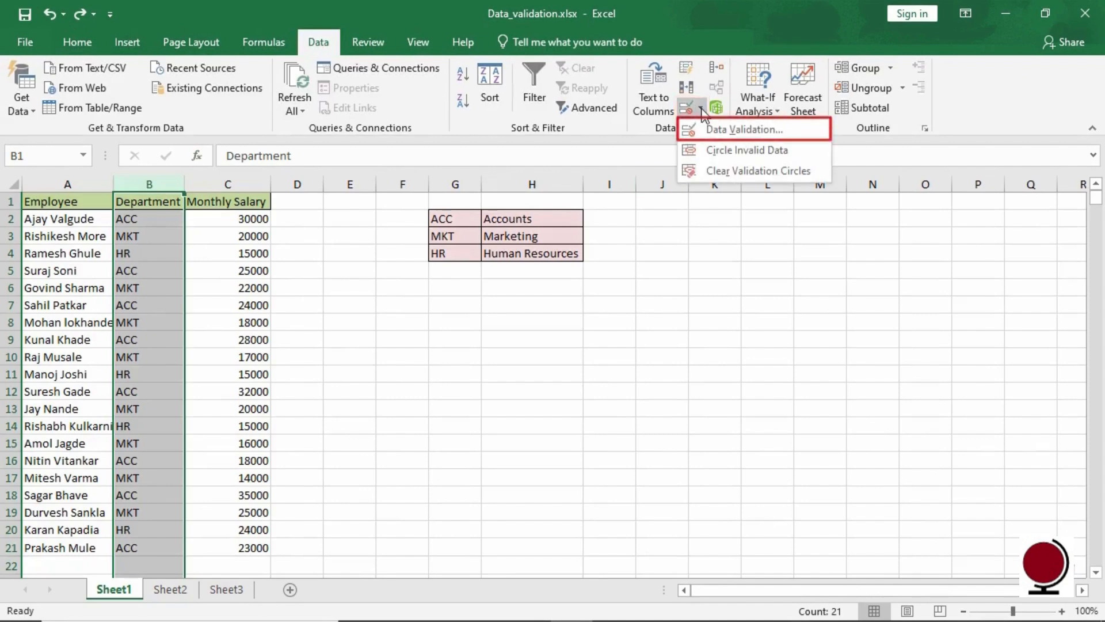
{"action": "left_click", "coordinate": [744, 129]}
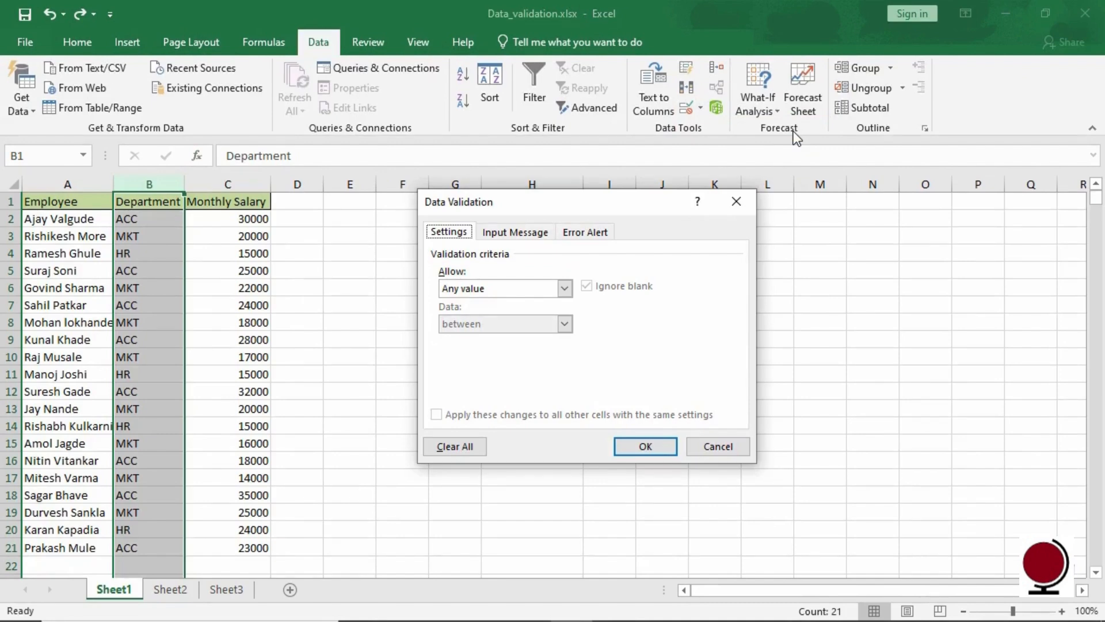
{"action": "left_click", "coordinate": [565, 289]}
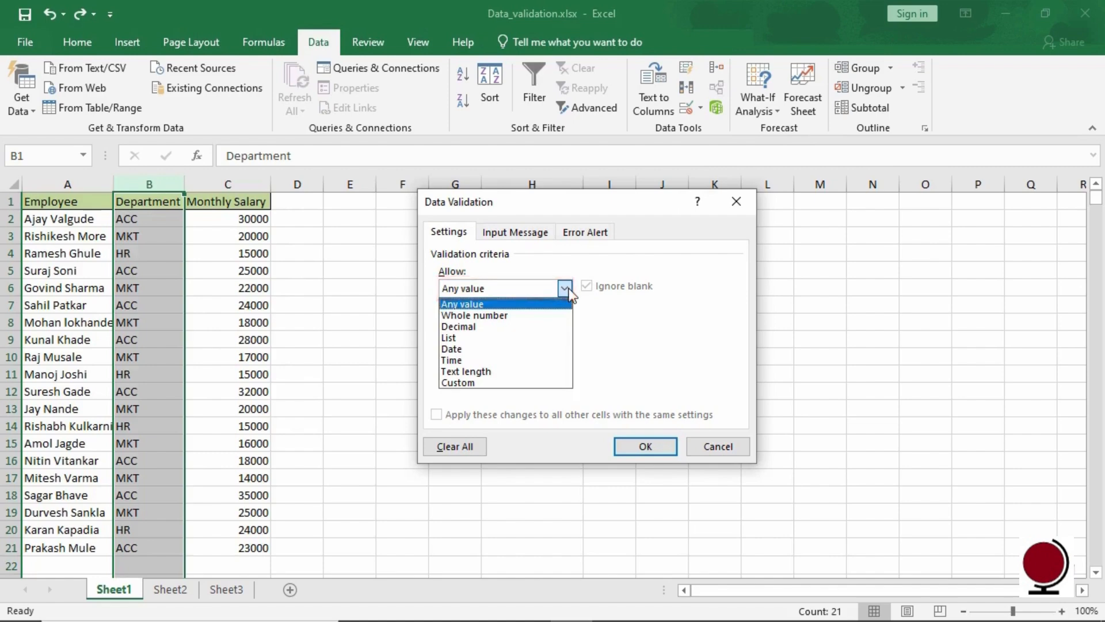
{"action": "left_click", "coordinate": [543, 372]}
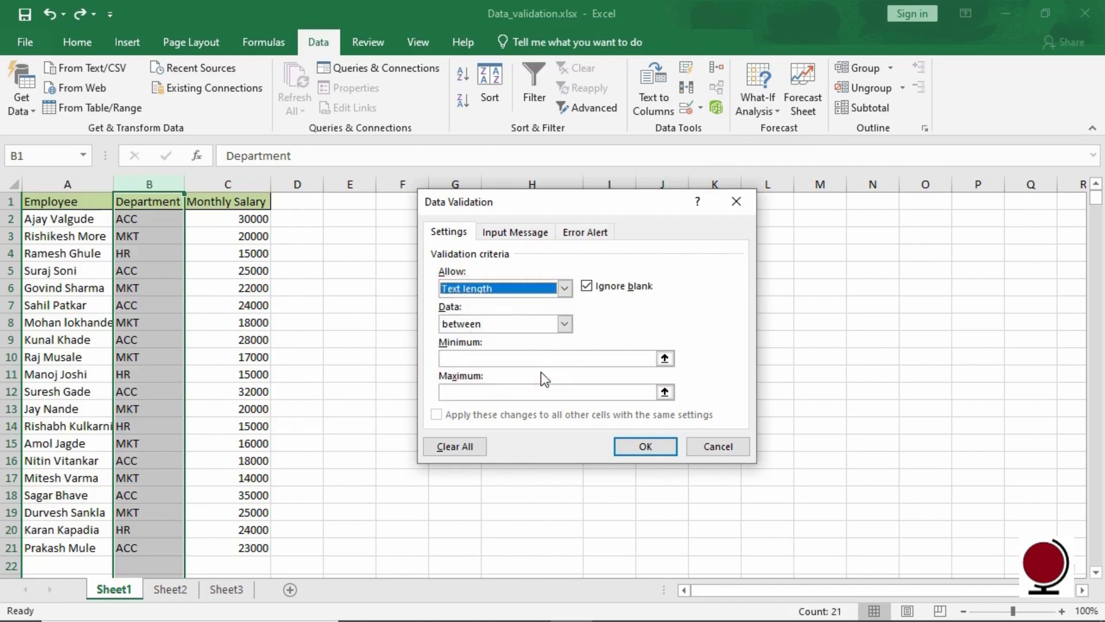
{"action": "left_click", "coordinate": [564, 324]}
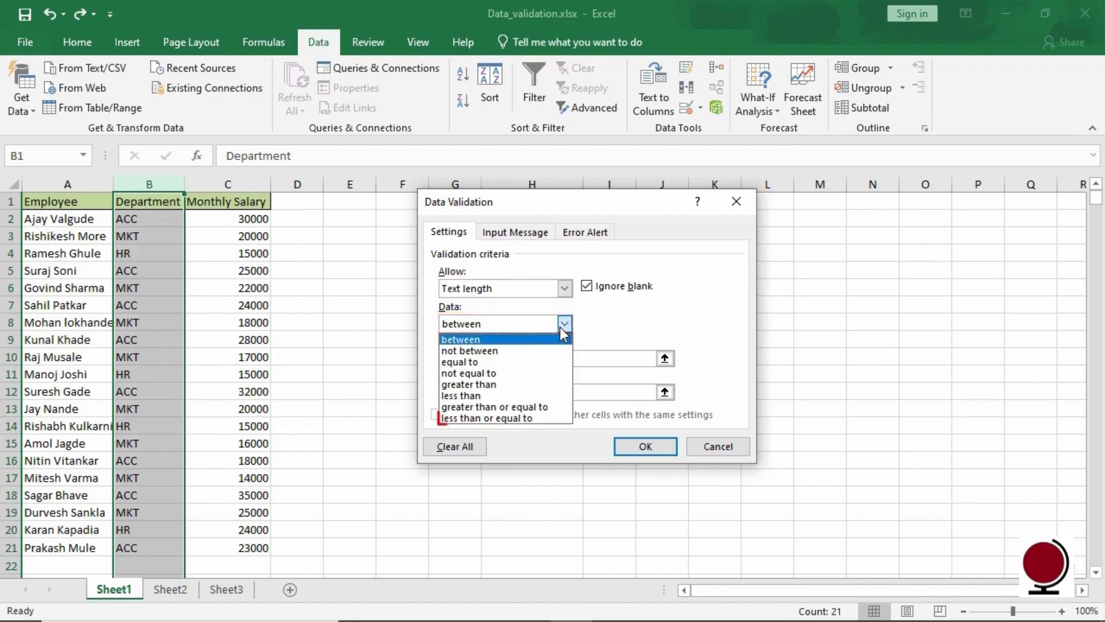
{"action": "left_click", "coordinate": [555, 418]}
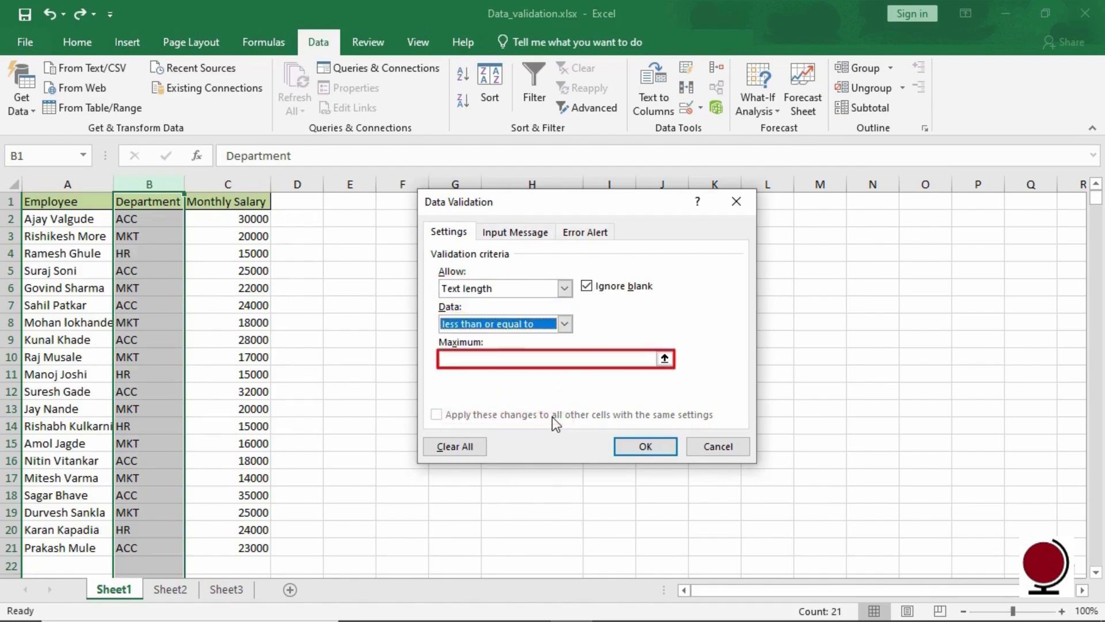
{"action": "left_click", "coordinate": [460, 359]}
{"action": "type", "text": "3"}
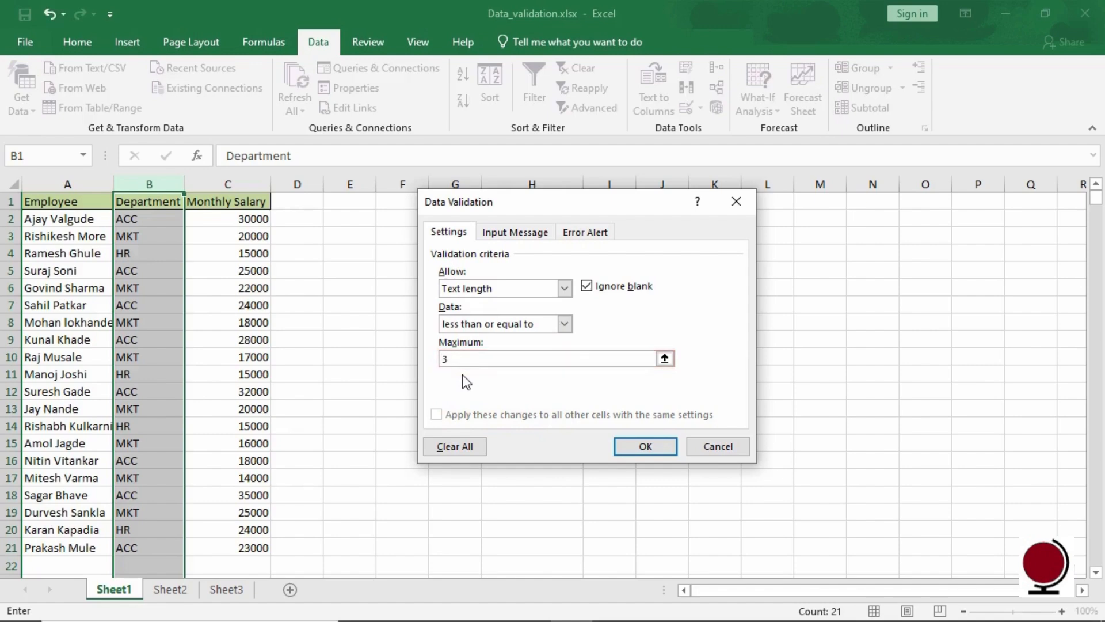
{"action": "left_click", "coordinate": [657, 446]}
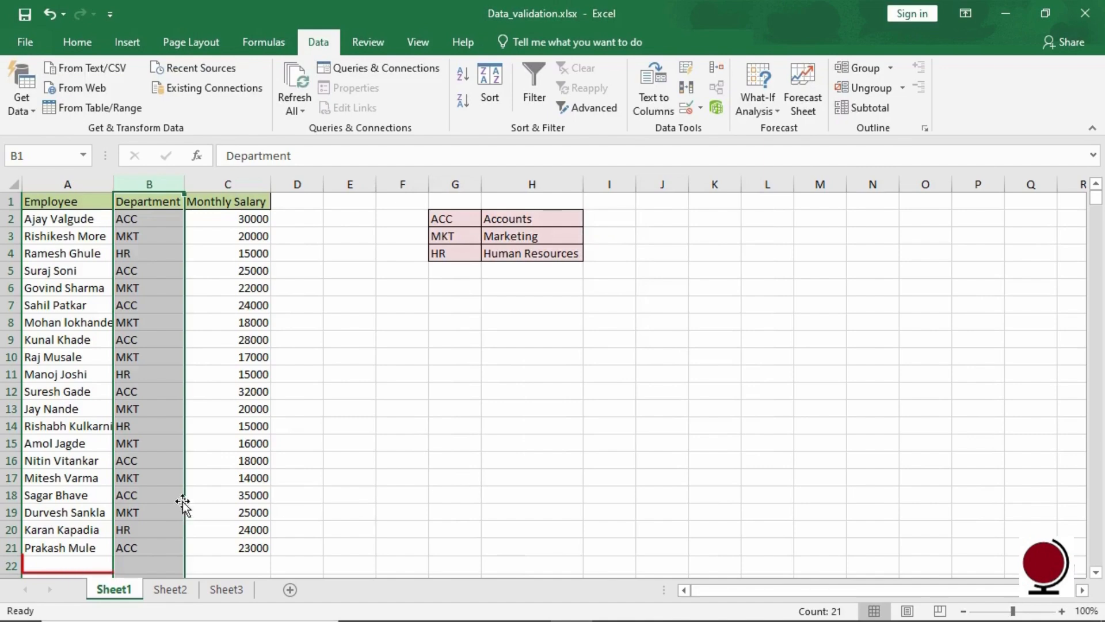
Step: Enter a new employee's full name in cell A22
{"action": "left_click", "coordinate": [79, 562]}
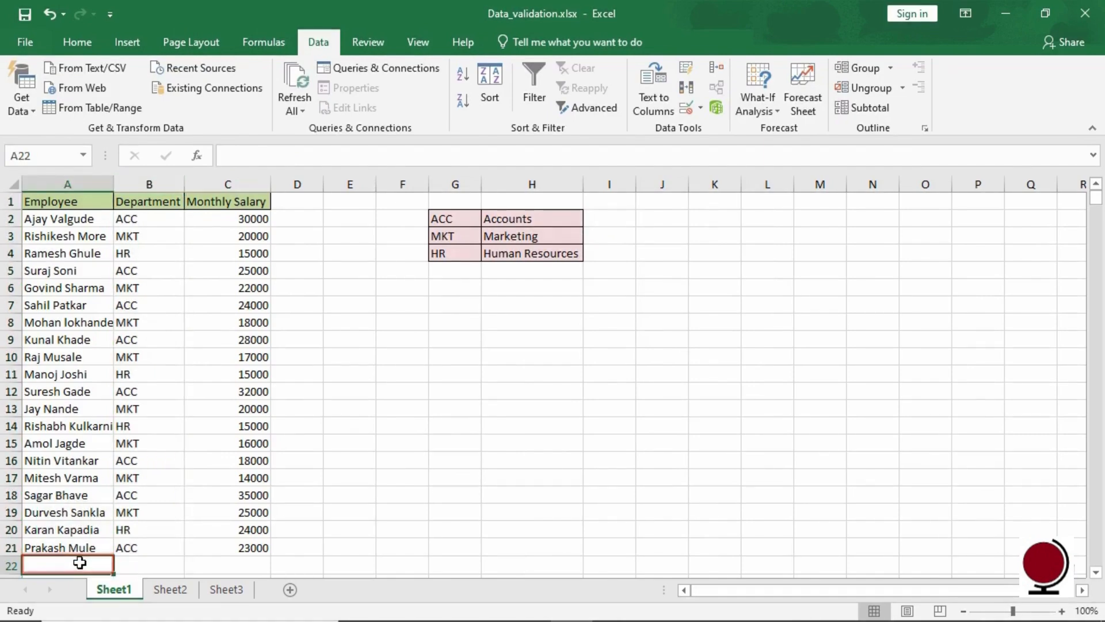
{"action": "type", "text": "Rohit "}
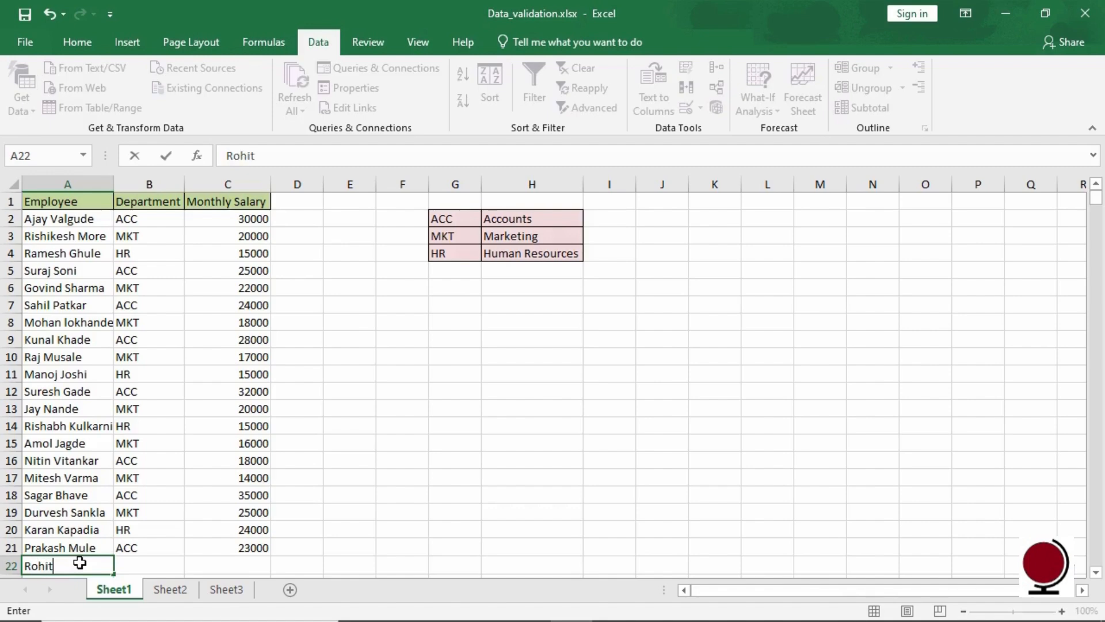
{"action": "type", "text": "Joshi"}
Step: Try to enter the four-character department code "Accs" in cell B22
{"action": "left_click", "coordinate": [167, 566]}
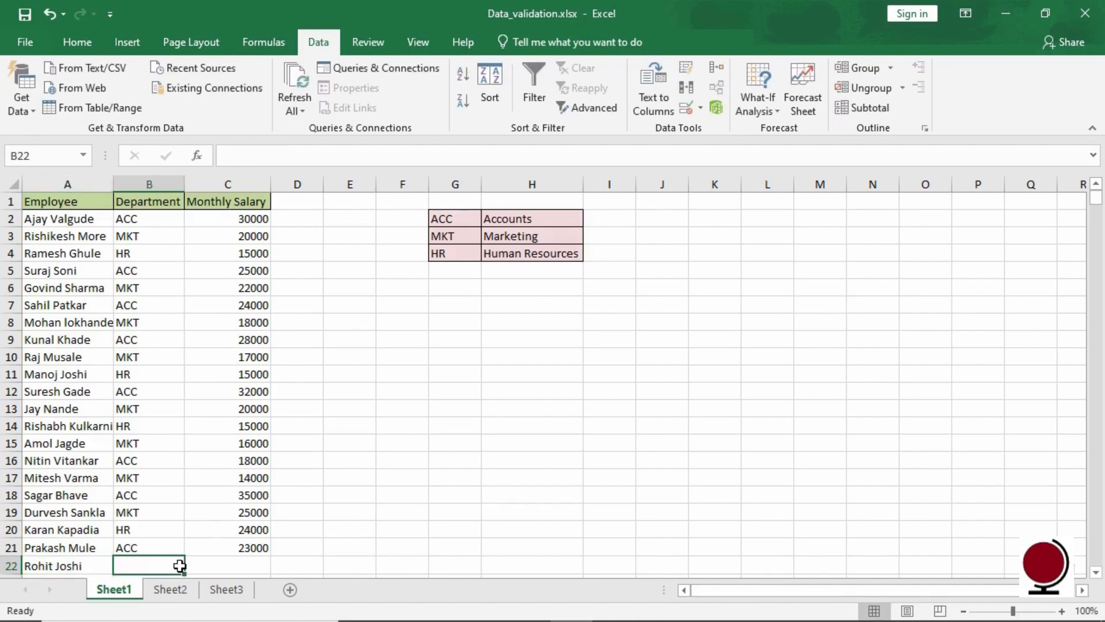
{"action": "type", "text": "Acc"}
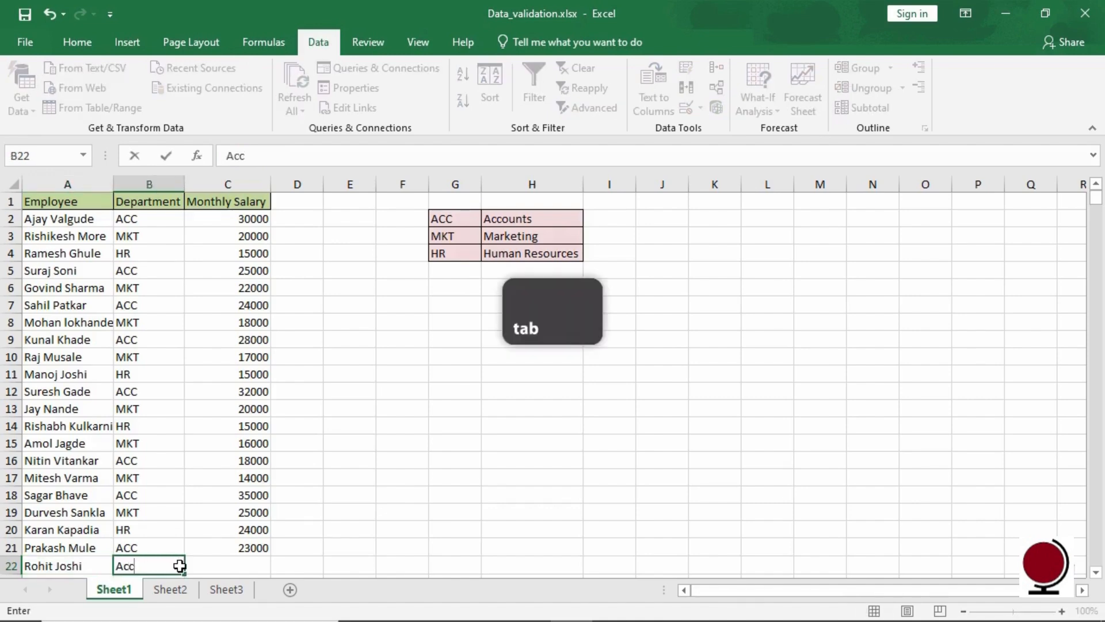
{"action": "type", "text": "s"}
{"action": "key", "text": "Tab"}
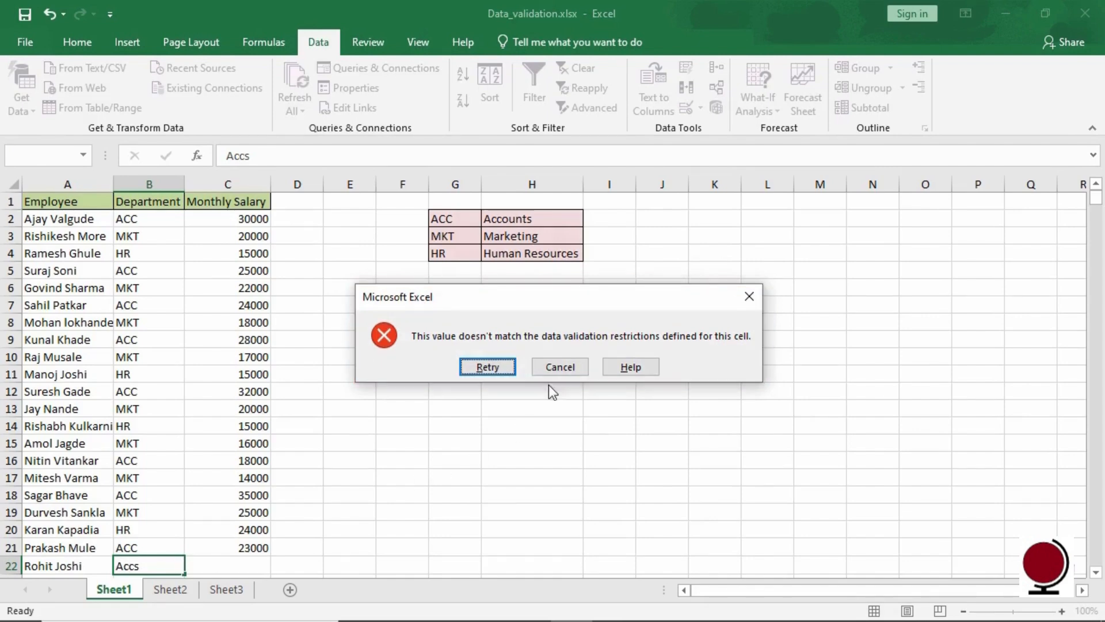
{"action": "left_click", "coordinate": [561, 369]}
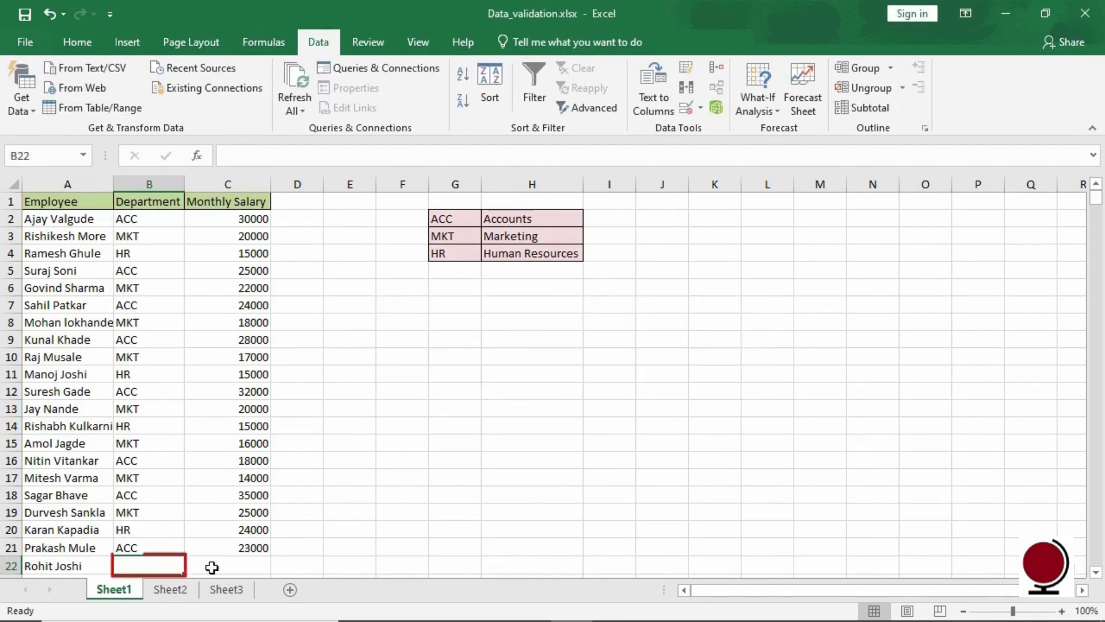
Step: Enter the department code ACC in cell B22
{"action": "type", "text": "ACC"}
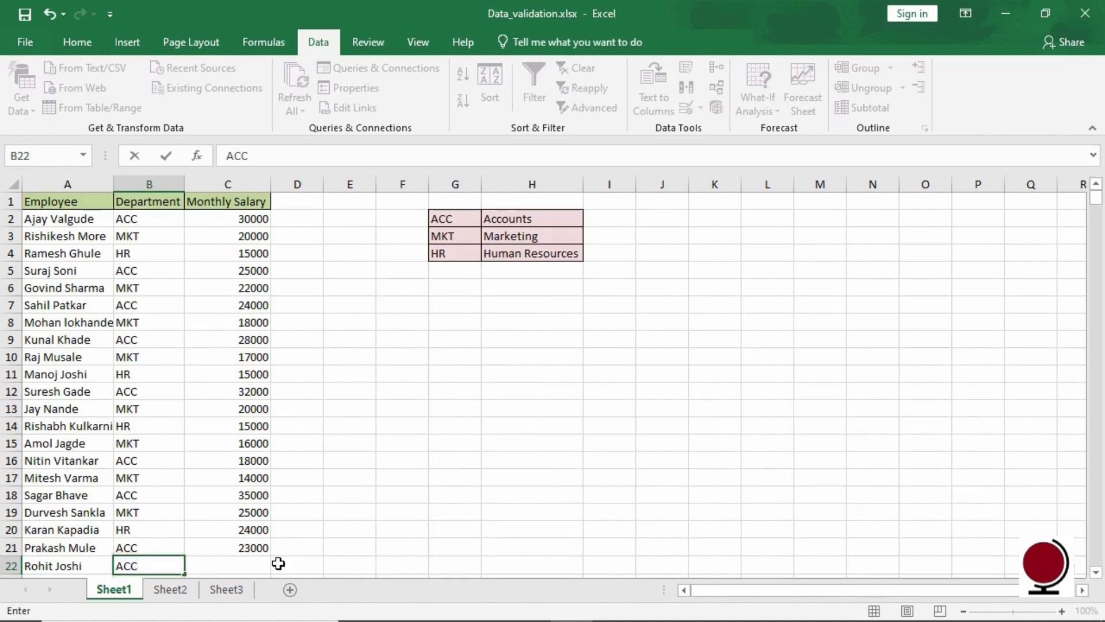
{"action": "key", "text": "Tab"}
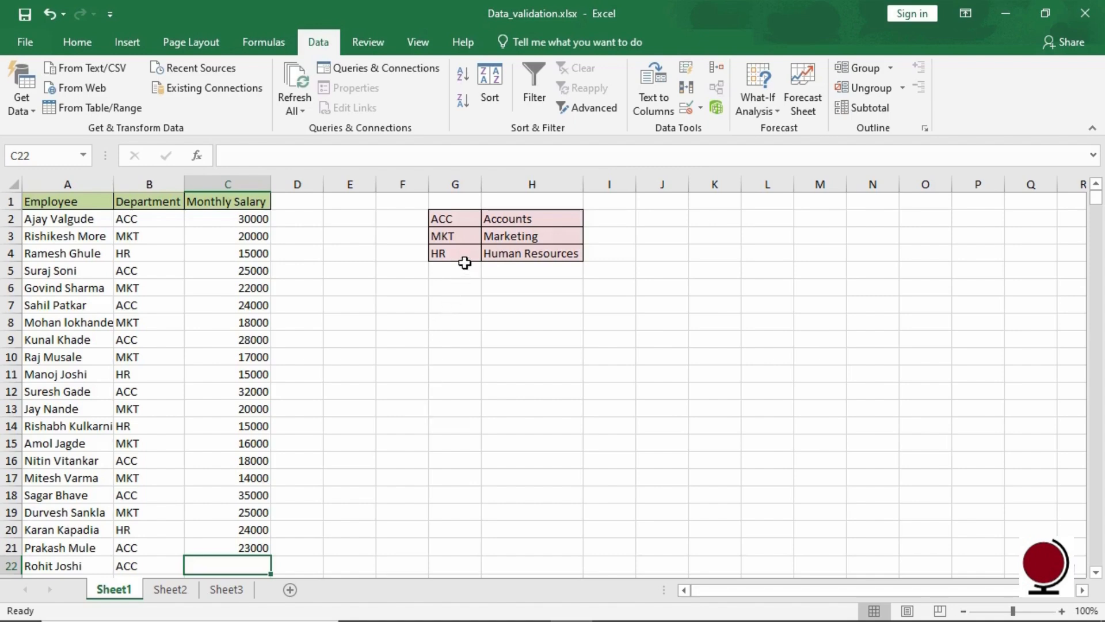
Step: Apply list data validation to the Department column, using the department codes in G2:G4 as the source
{"action": "left_click", "coordinate": [161, 184]}
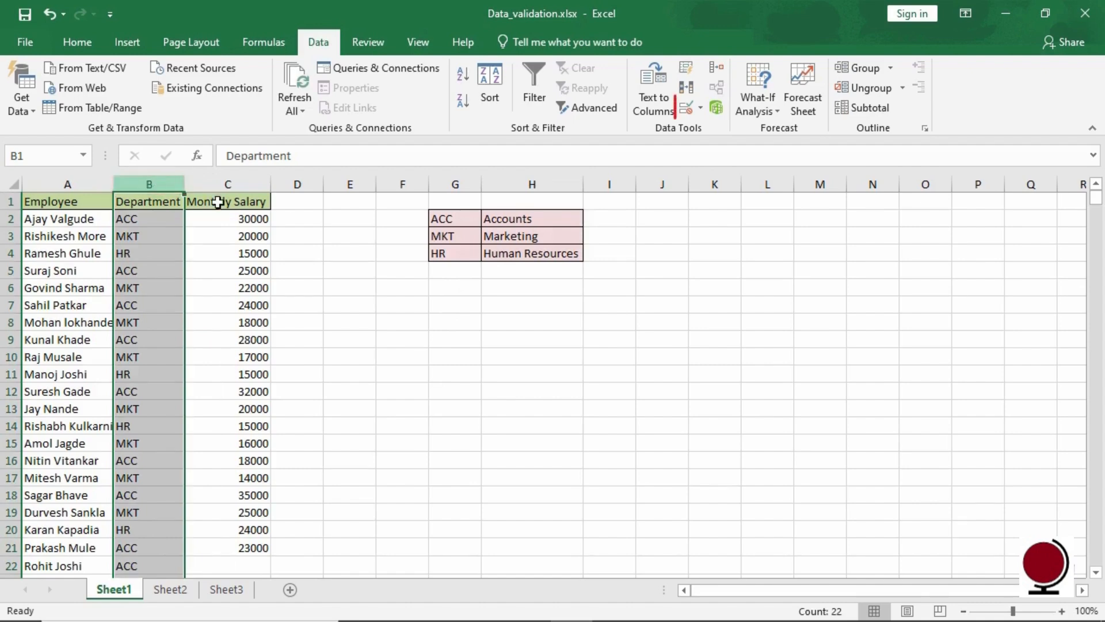
{"action": "left_click", "coordinate": [702, 110]}
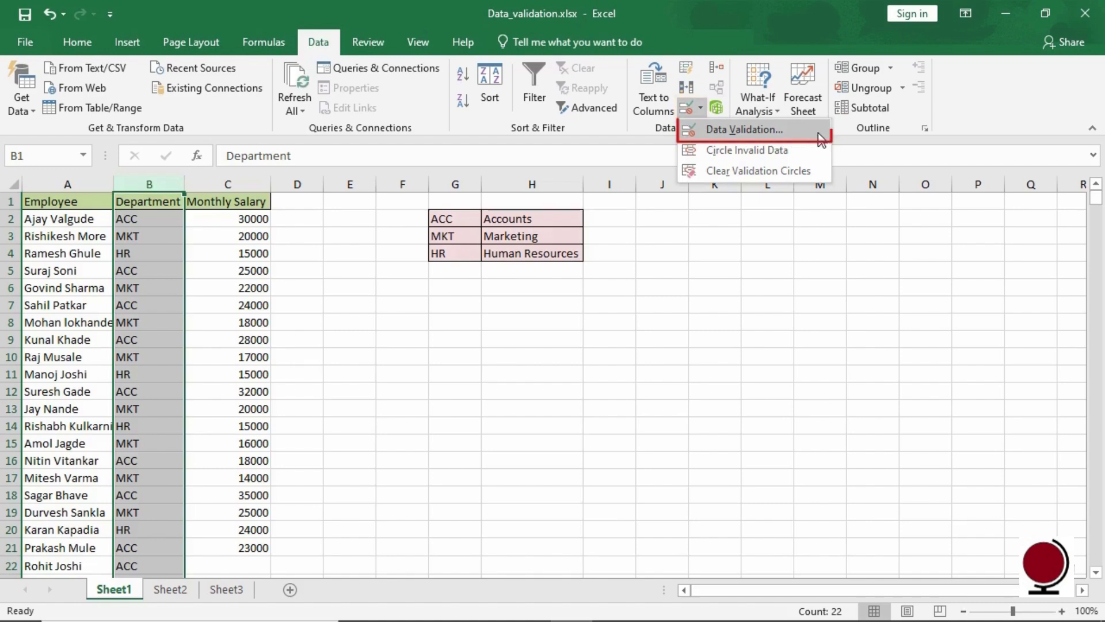
{"action": "left_click", "coordinate": [812, 131]}
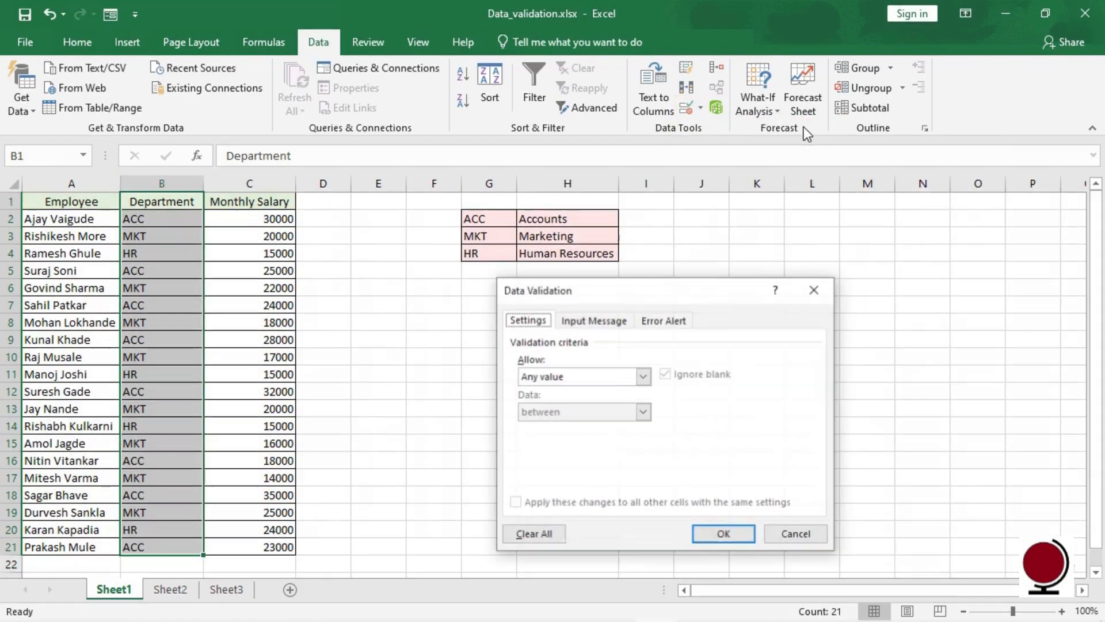
{"action": "left_click_drag", "start_coordinate": [720, 292], "coordinate": [882, 221]}
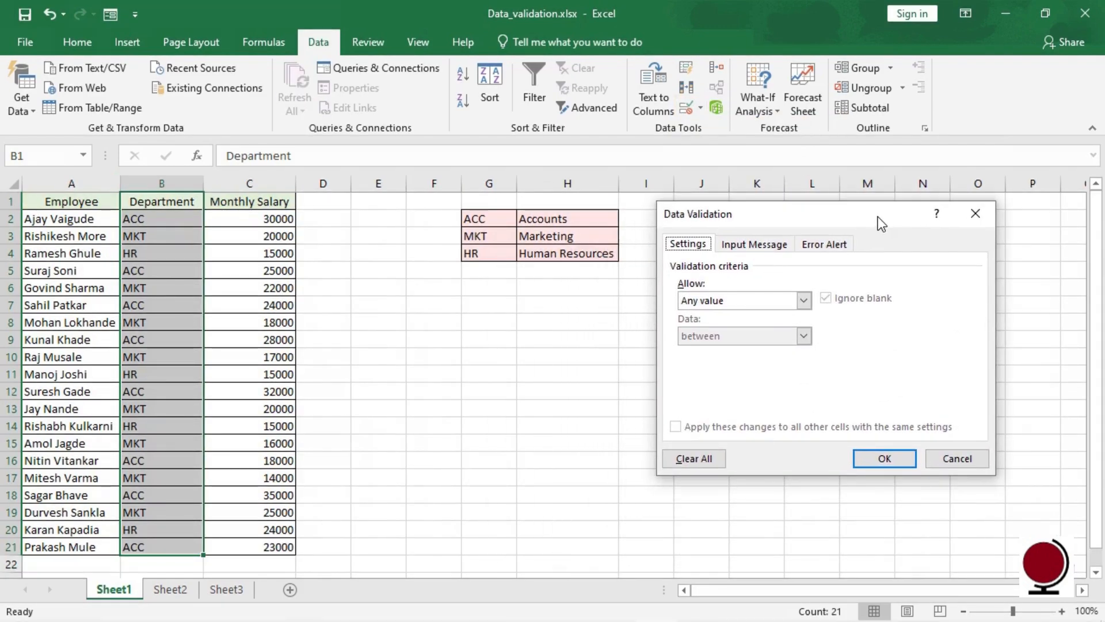
{"action": "left_click", "coordinate": [804, 301]}
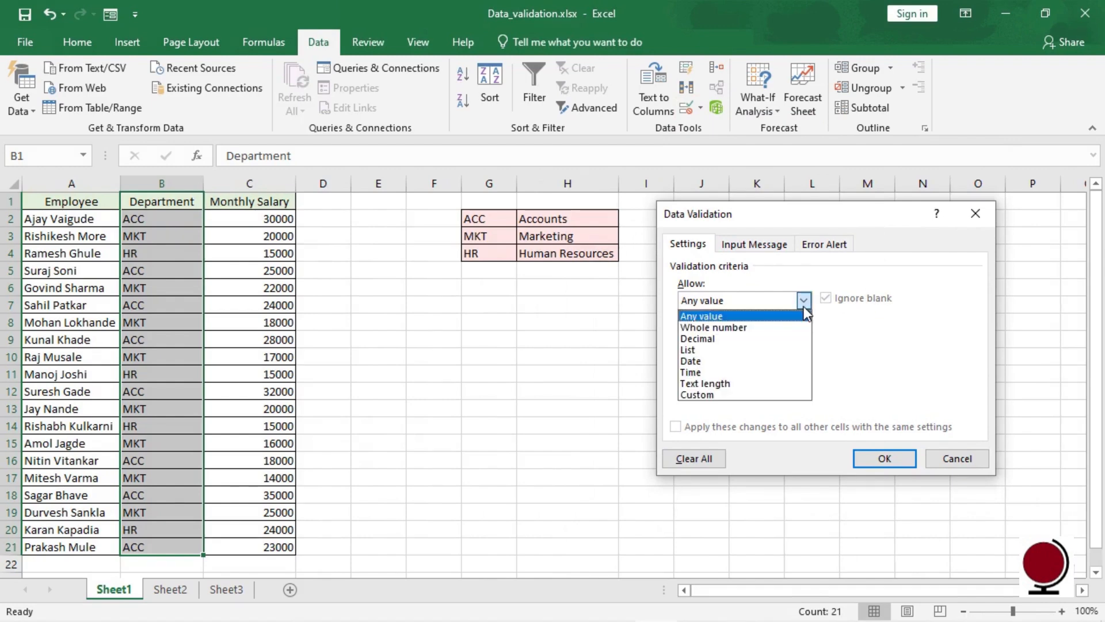
{"action": "left_click", "coordinate": [694, 350]}
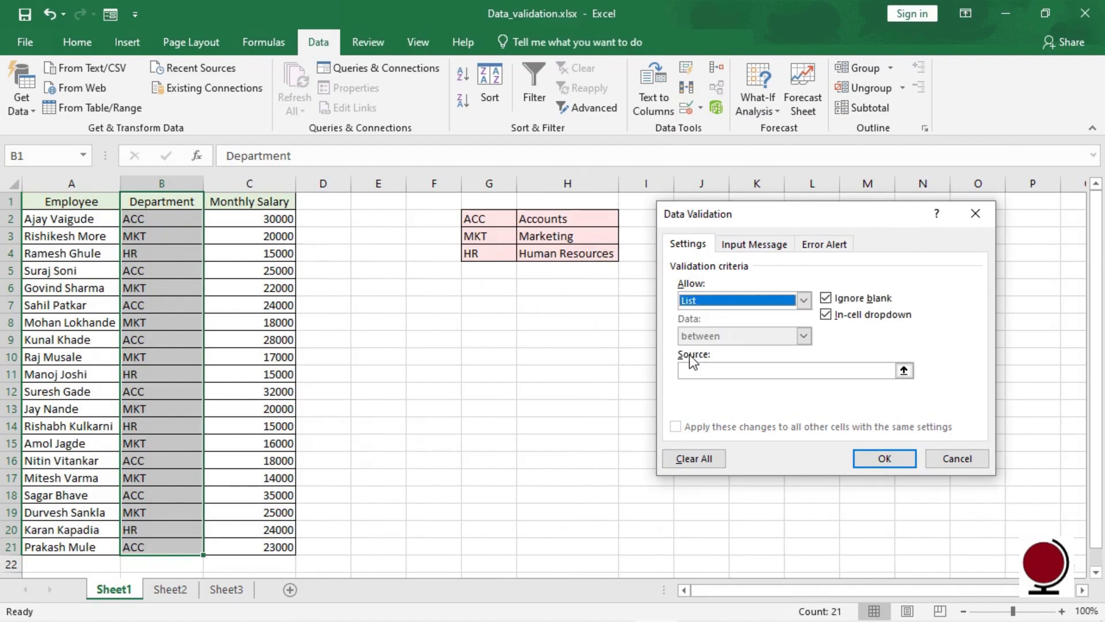
{"action": "left_click", "coordinate": [904, 371]}
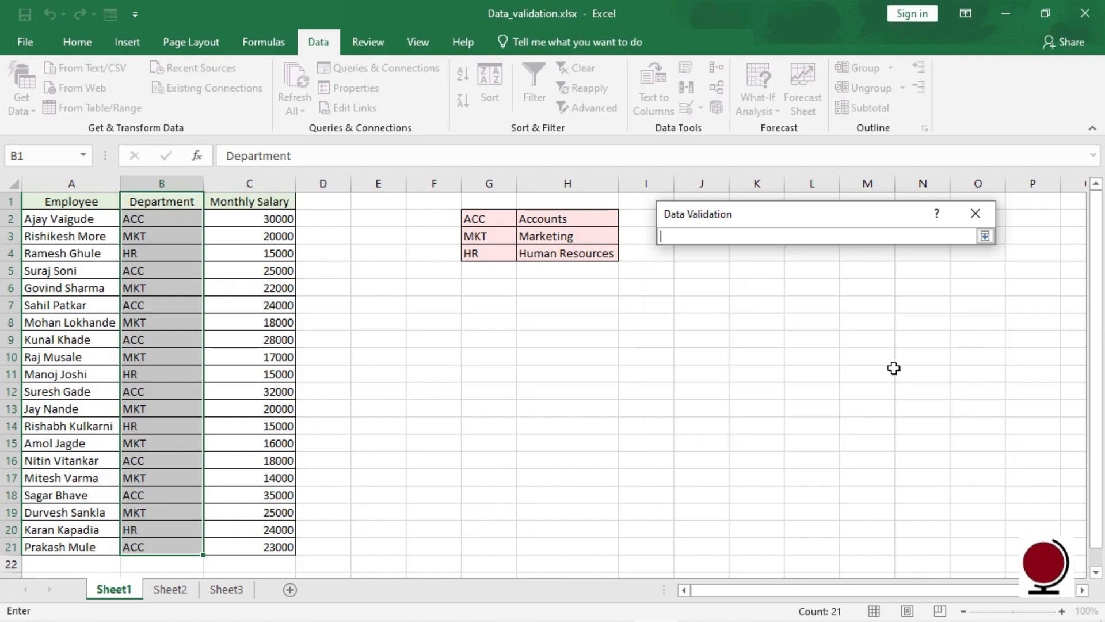
{"action": "left_click_drag", "start_coordinate": [472, 216], "coordinate": [473, 258]}
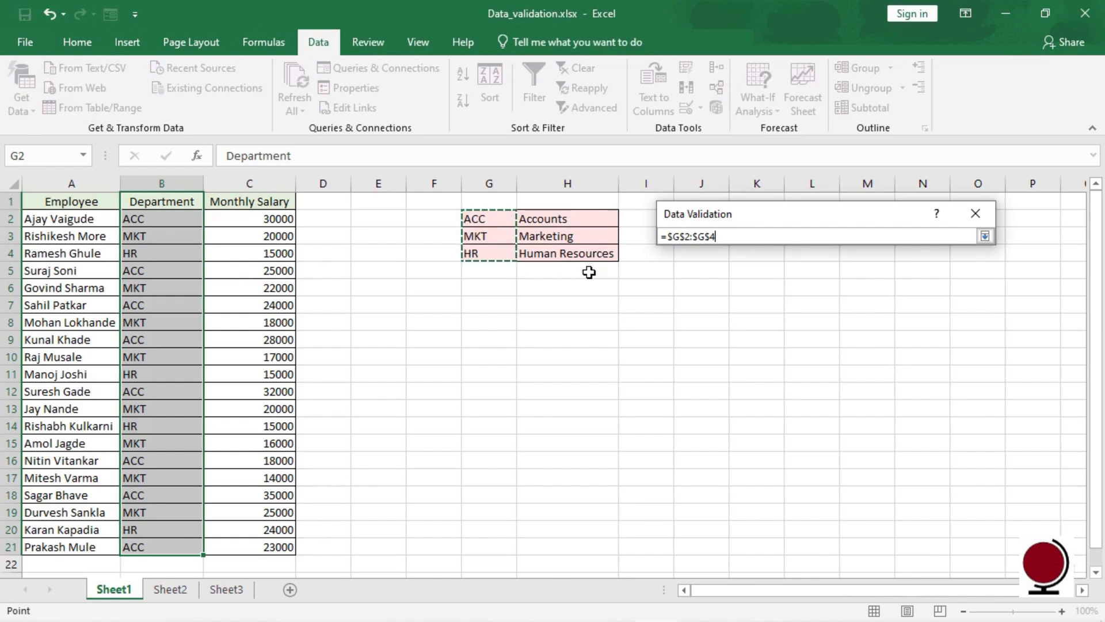
{"action": "left_click", "coordinate": [985, 236]}
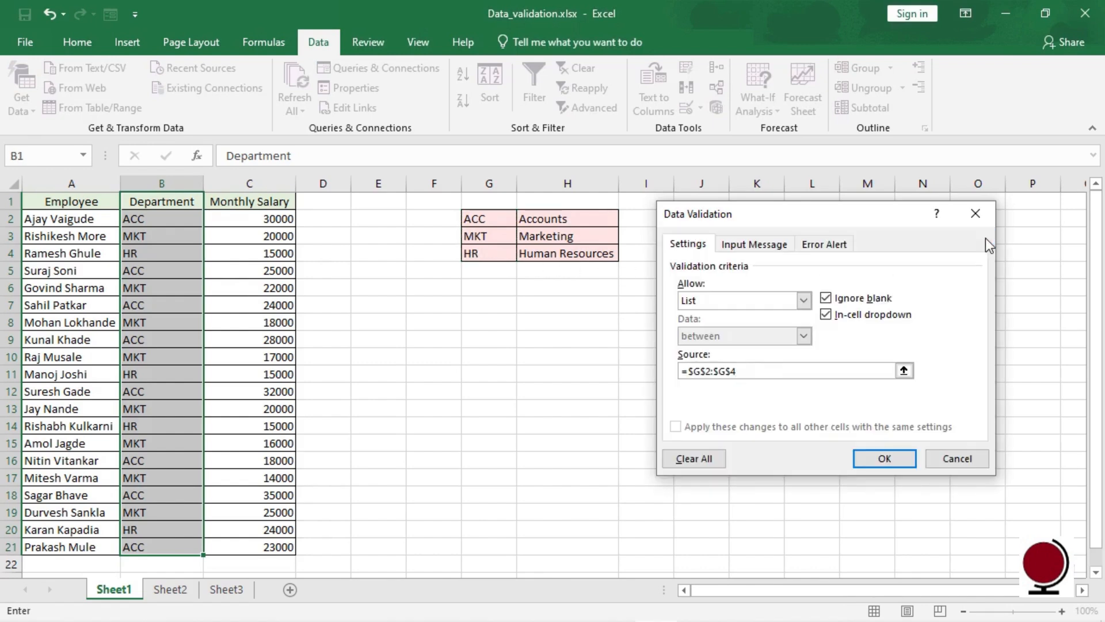
{"action": "left_click", "coordinate": [895, 458]}
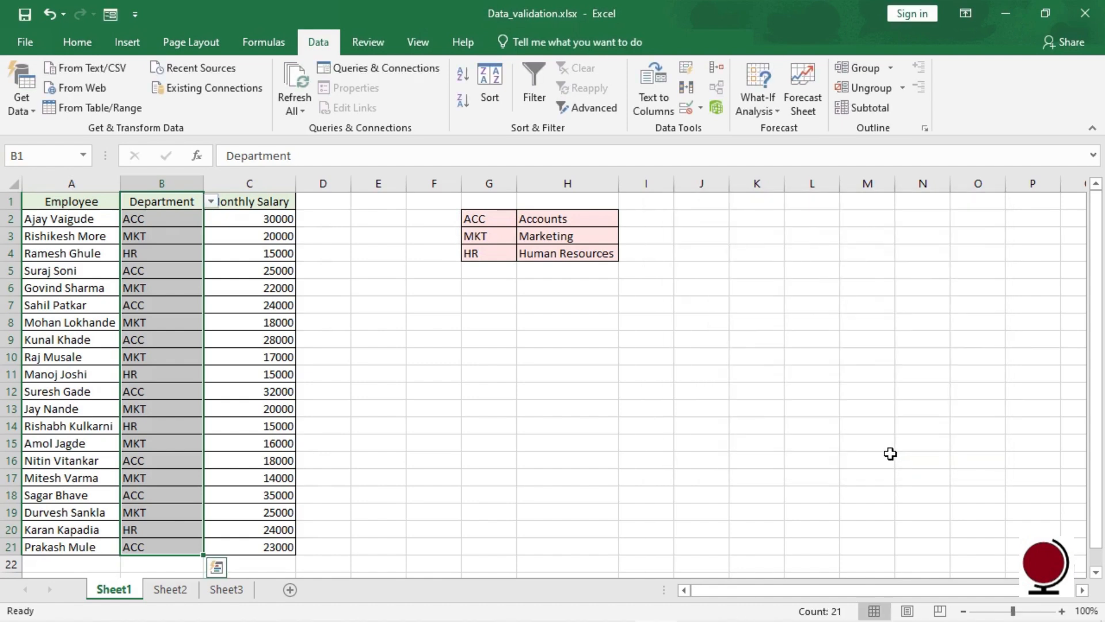
Step: View the department options available in the drop-down list of cell B5, leaving its value as it is
{"action": "left_click", "coordinate": [162, 274]}
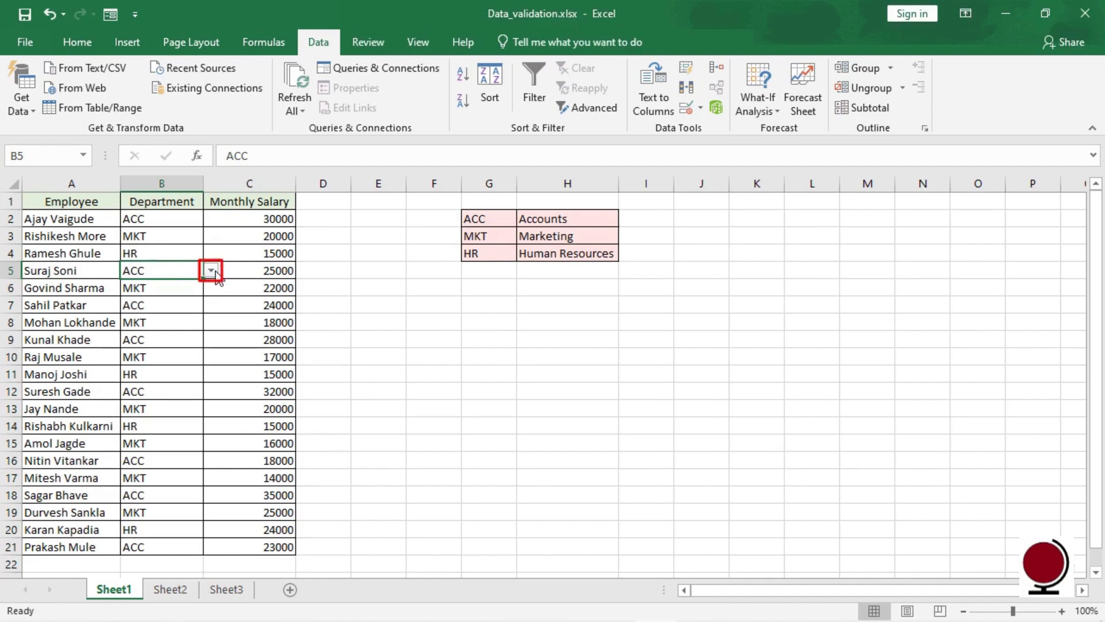
{"action": "left_click", "coordinate": [214, 273]}
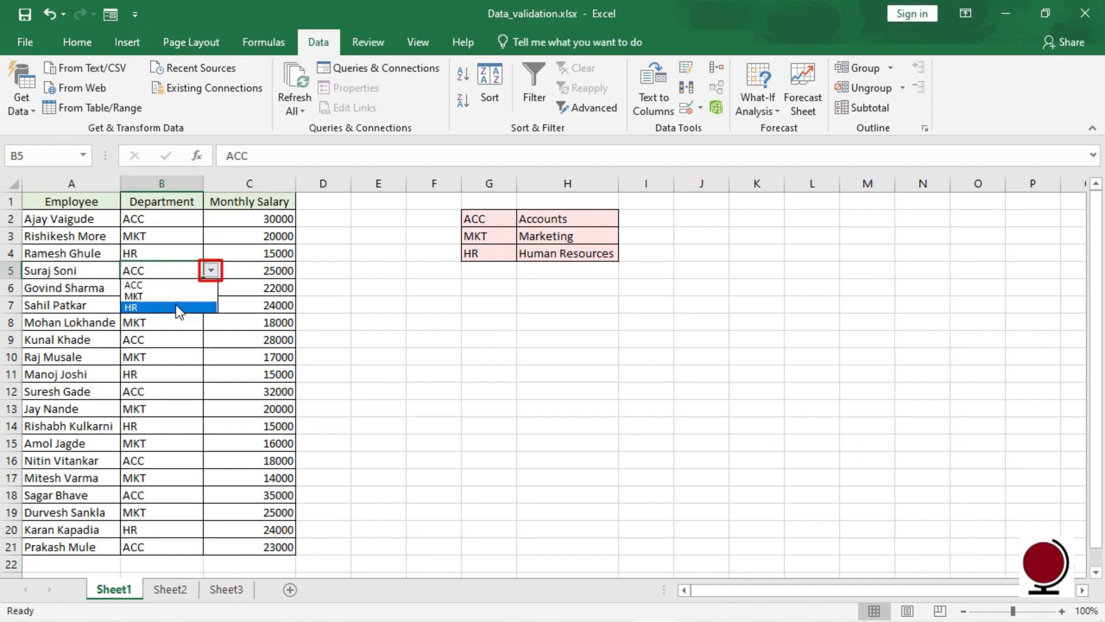
{"action": "key", "text": "Escape"}
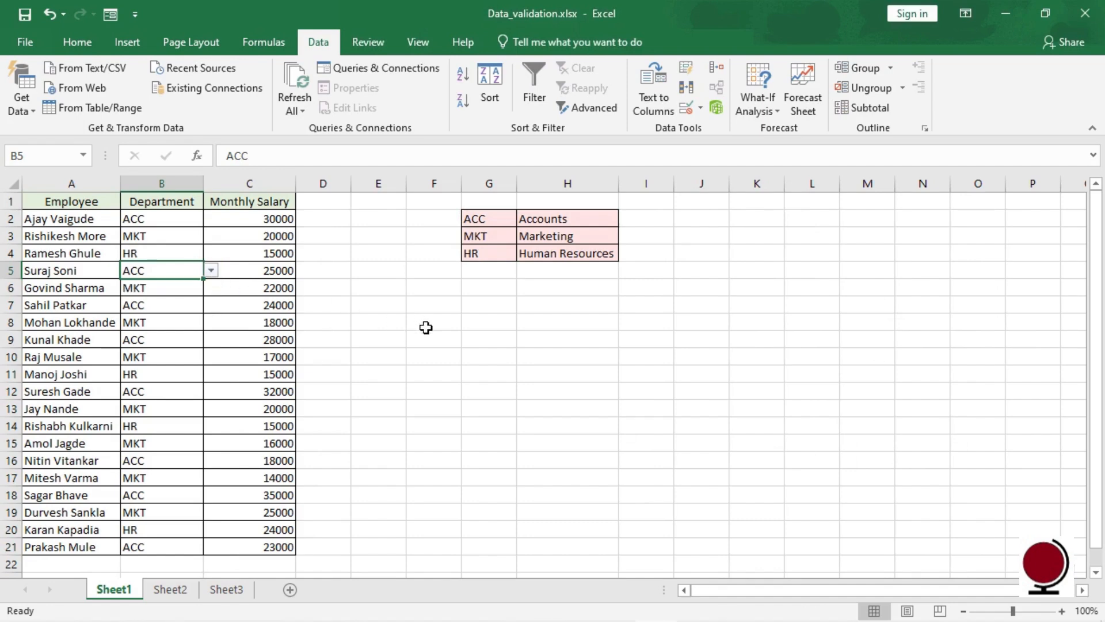
Step: Enter a new employee's full name in cell A22
{"action": "type", "text": "N"}
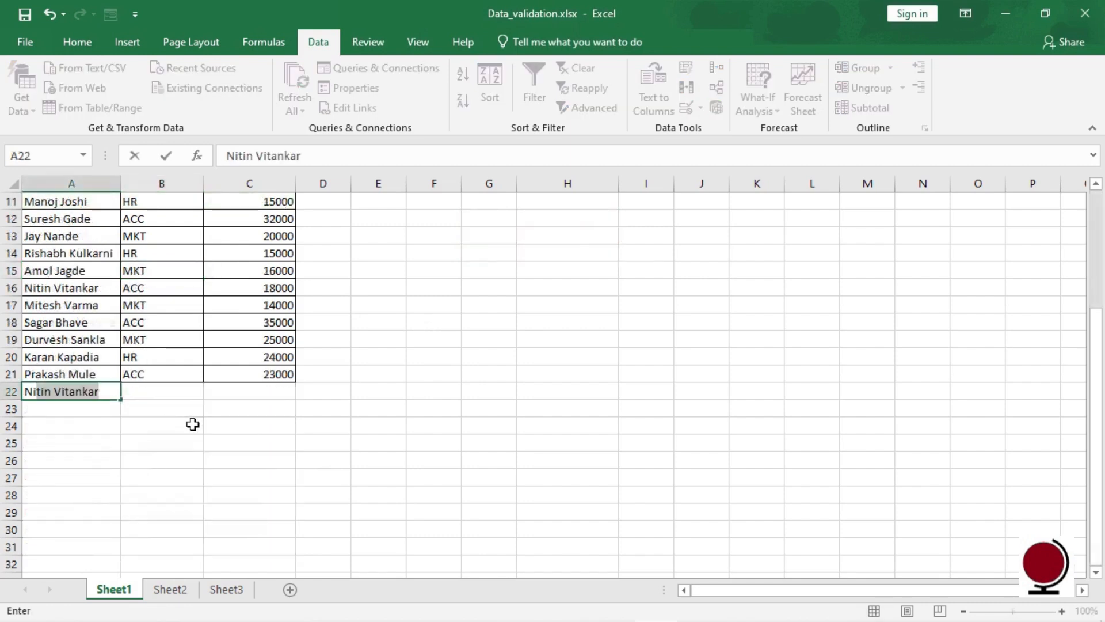
{"action": "type", "text": "ilesh jadhav"}
{"action": "key", "text": "Tab"}
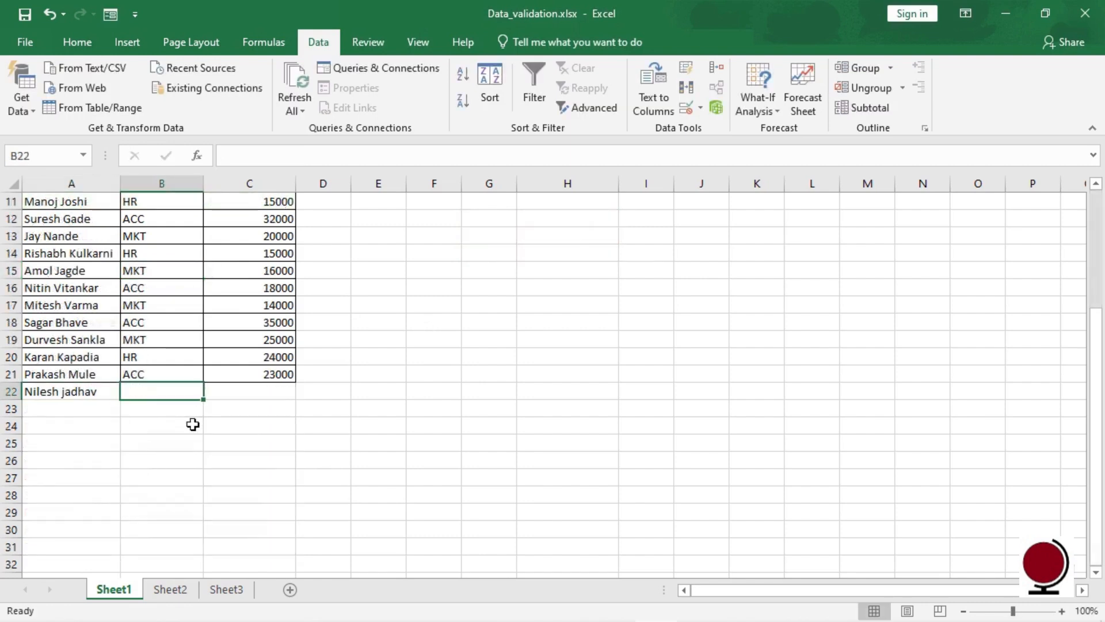
Step: Try to enter the unlisted department code 01 in cell B22, and cancel the entry
{"action": "scroll", "coordinate": [153, 360], "scroll_direction": "down", "scroll_amount": 1}
{"action": "type", "text": "01"}
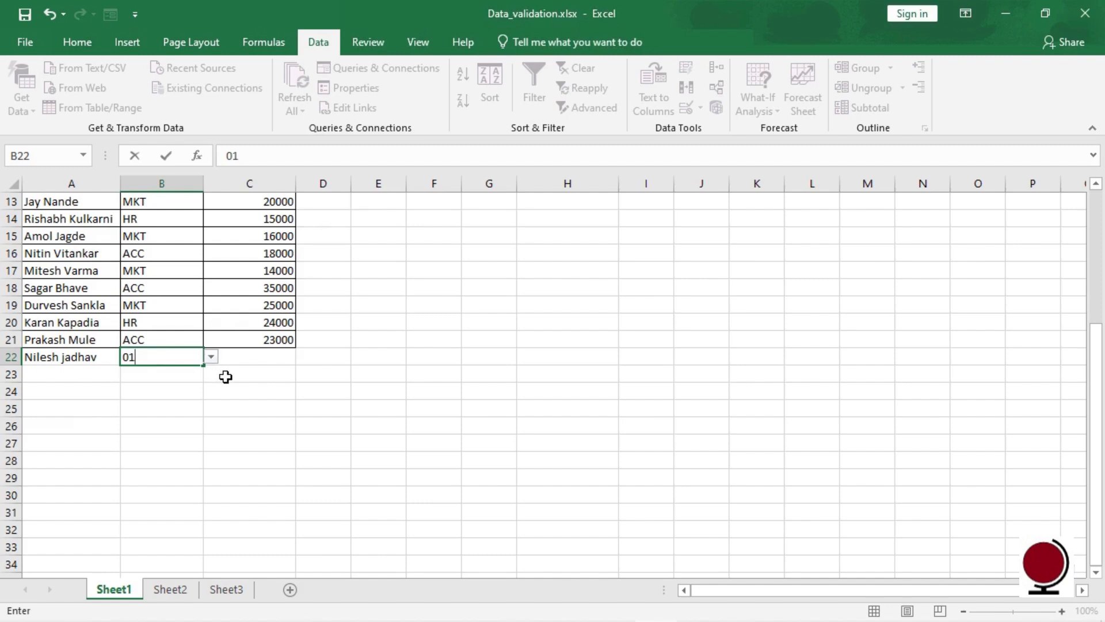
{"action": "key", "text": "Return"}
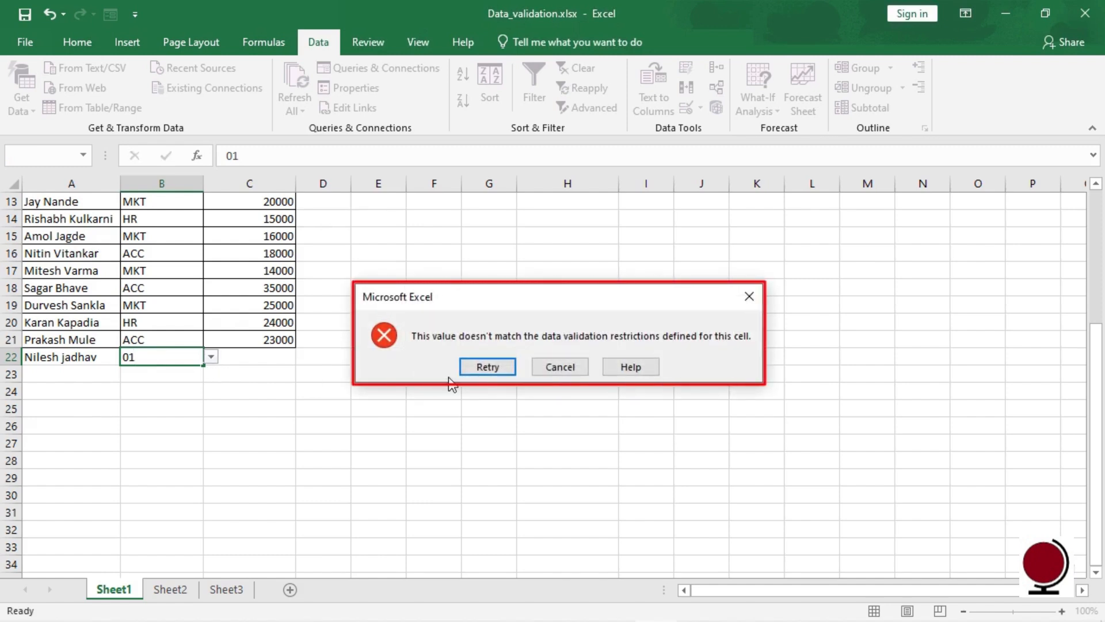
{"action": "left_click", "coordinate": [567, 369]}
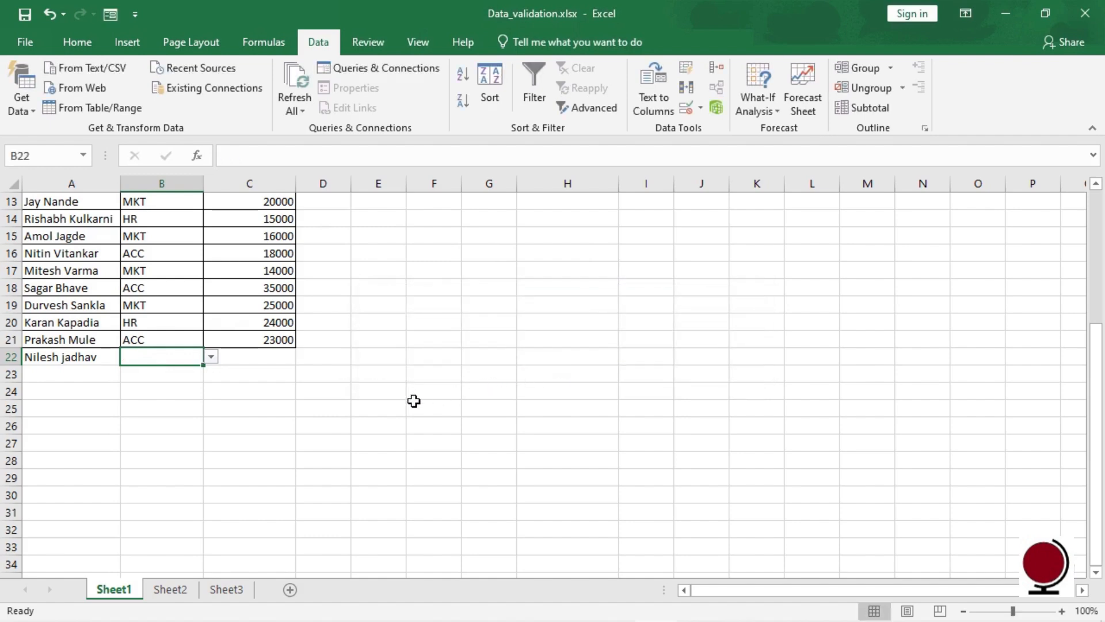
Step: Choose MKT from the drop-down list of cell B22 as the new employee's department
{"action": "left_click", "coordinate": [212, 358]}
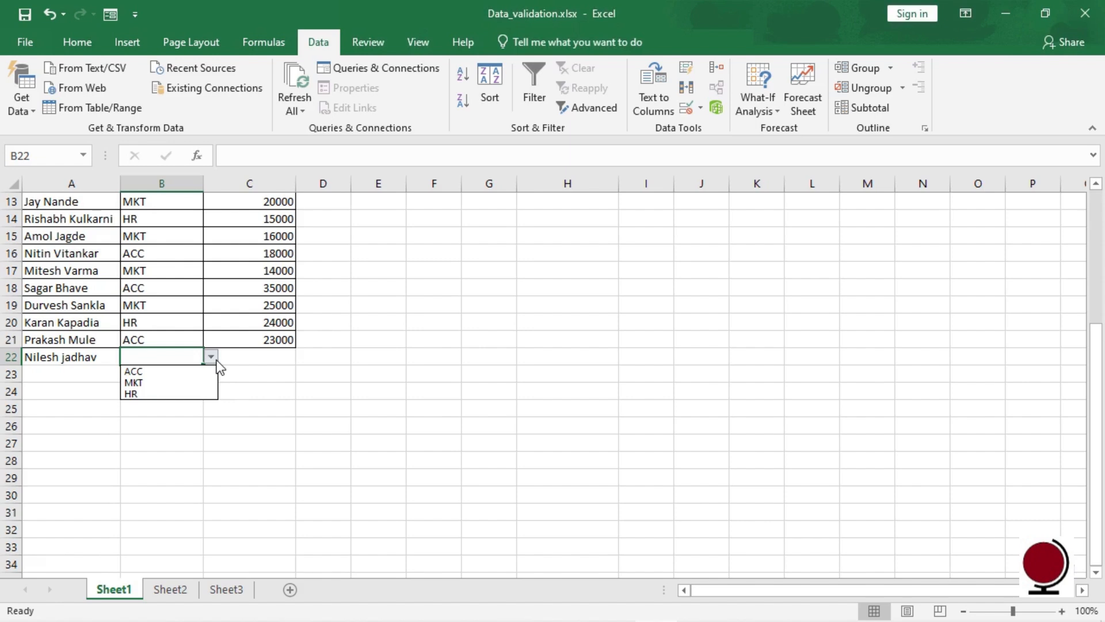
{"action": "left_click", "coordinate": [149, 385]}
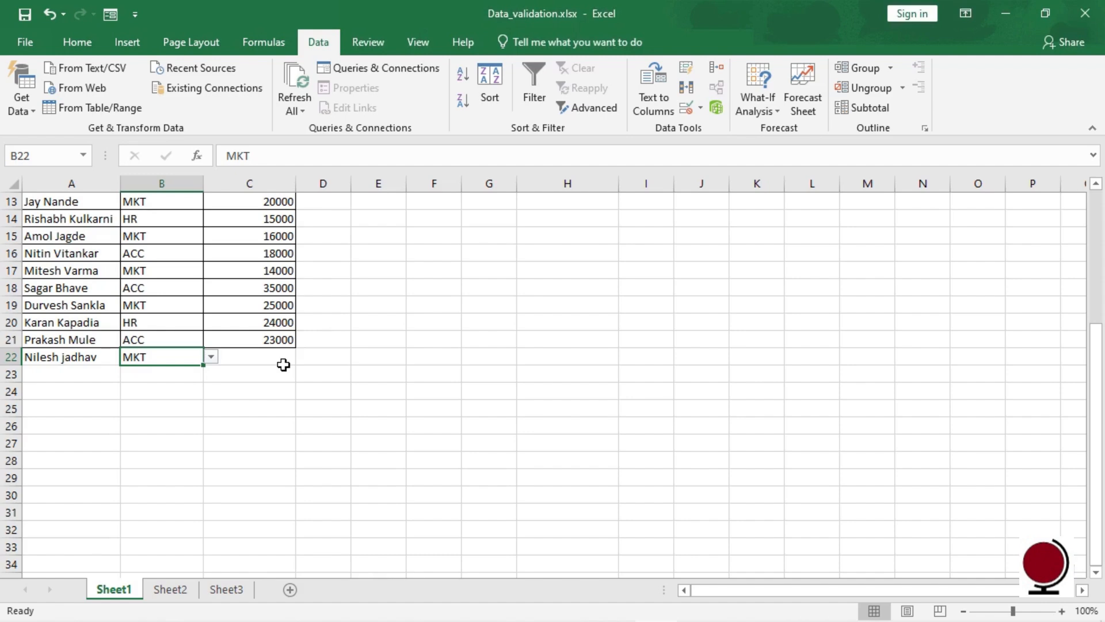
{"action": "scroll", "coordinate": [598, 437], "scroll_direction": "up", "scroll_amount": 4}
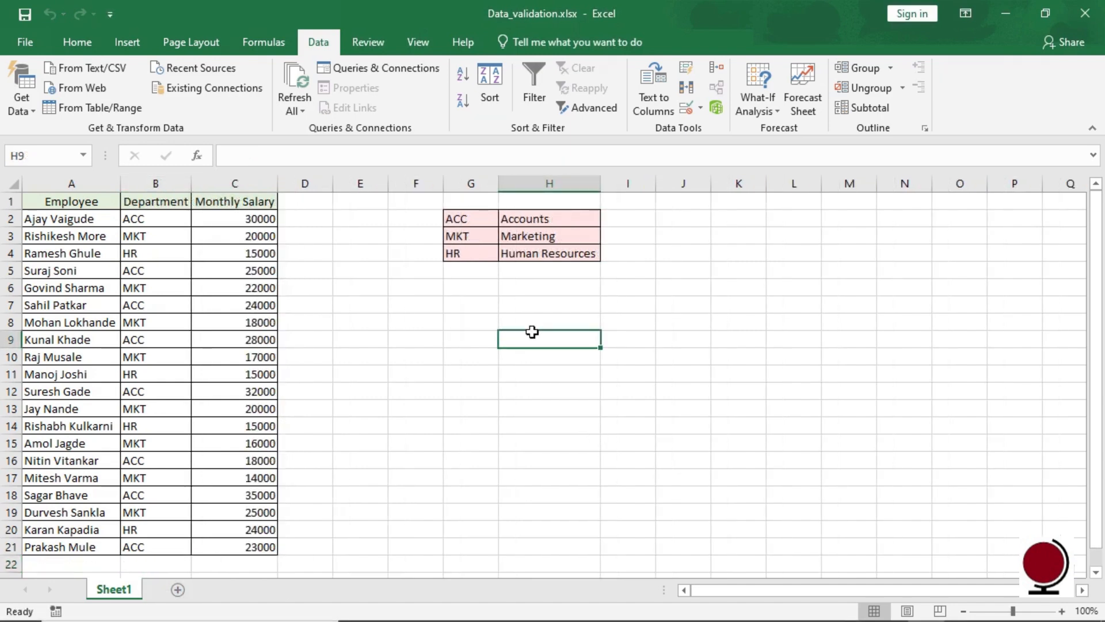
Step: Add a validation input message to the Department column, titled "Department Code", reading "Enter a valid department code or one by clicking the down arrow"
{"action": "left_click", "coordinate": [143, 185]}
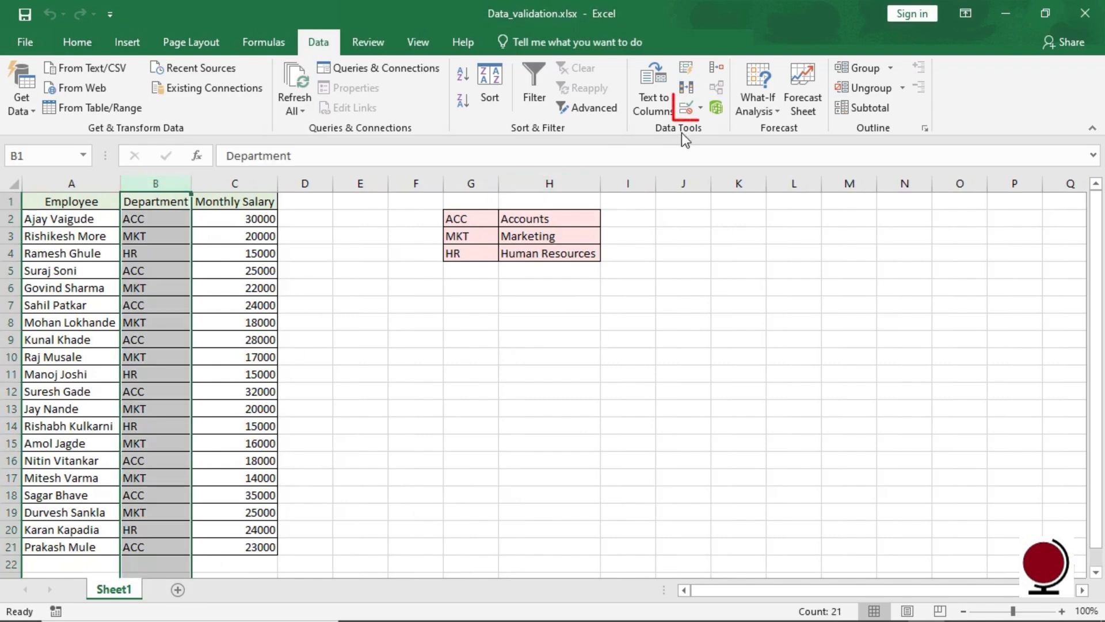
{"action": "left_click", "coordinate": [701, 109]}
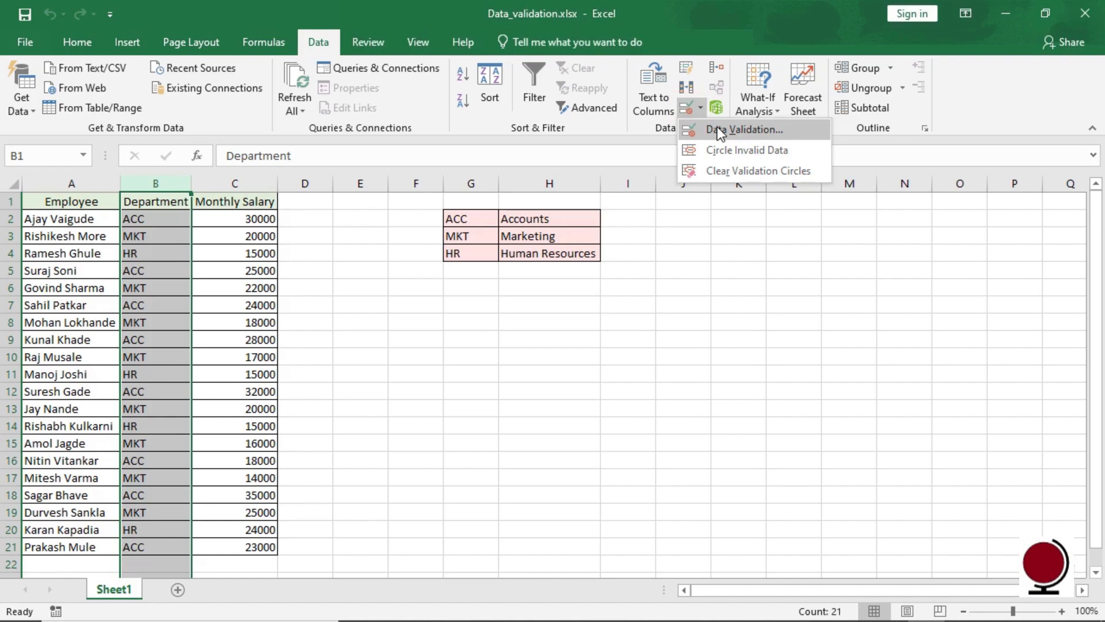
{"action": "left_click", "coordinate": [719, 130]}
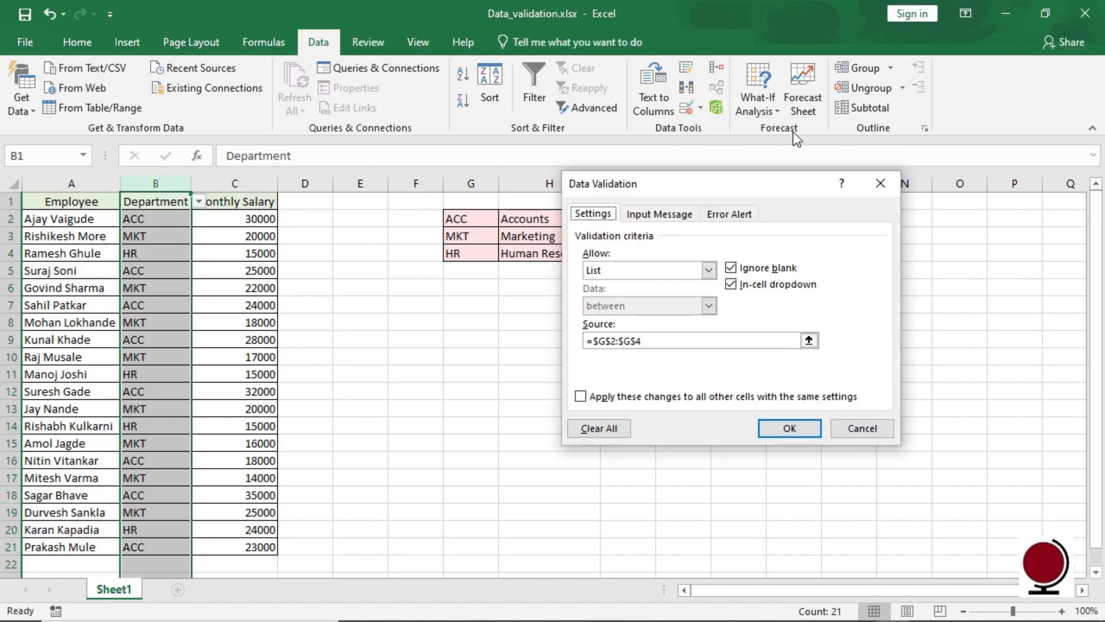
{"action": "left_click", "coordinate": [667, 215]}
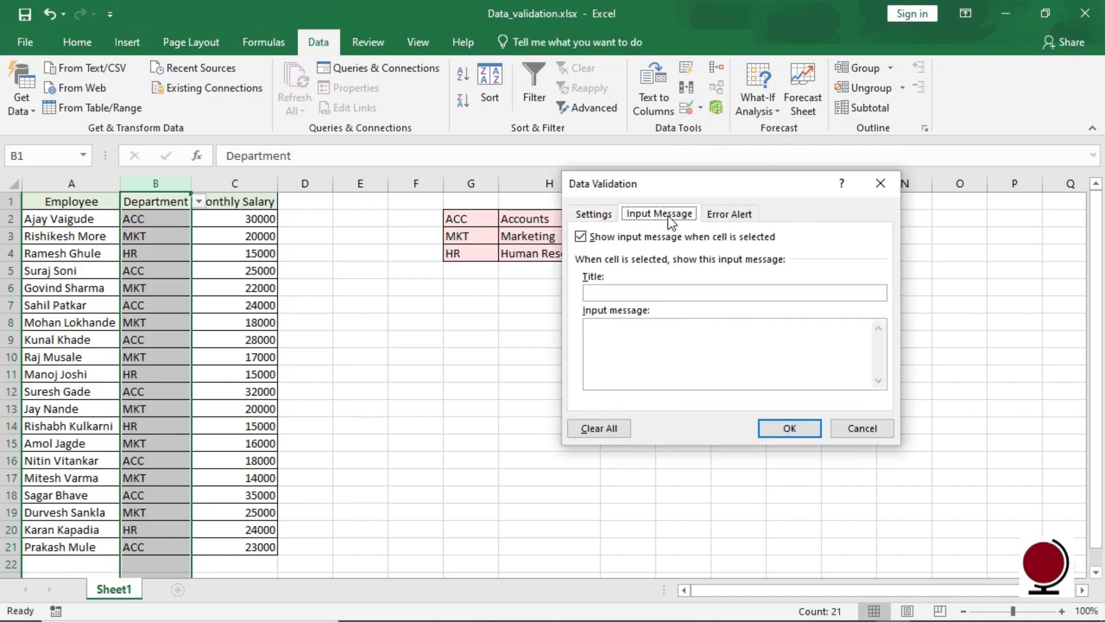
{"action": "left_click", "coordinate": [661, 291]}
{"action": "type", "text": "Department Code"}
{"action": "left_click", "coordinate": [645, 343]}
{"action": "type", "text": "Enter a valid department code or one by clicking the down arrow"}
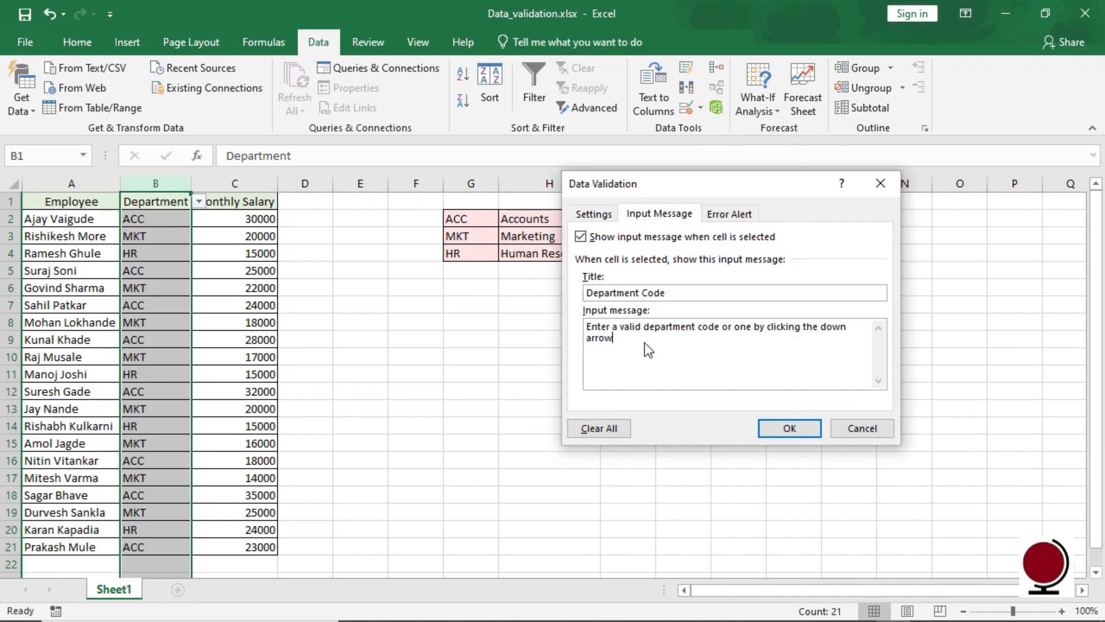
{"action": "left_click", "coordinate": [816, 431]}
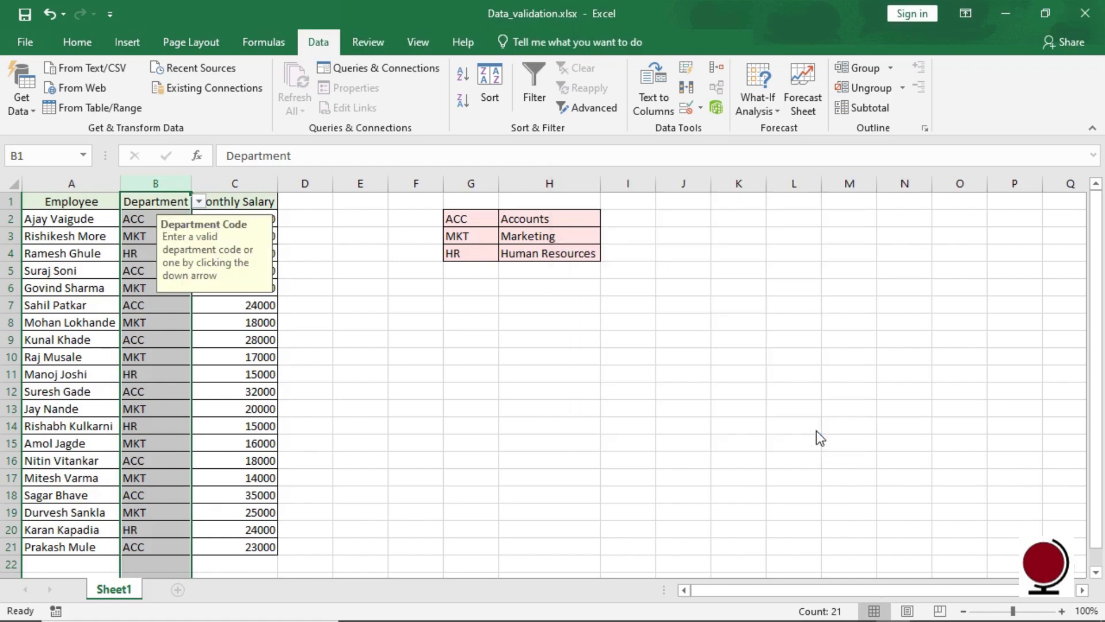
{"action": "left_click", "coordinate": [158, 330]}
{"action": "left_click", "coordinate": [150, 404]}
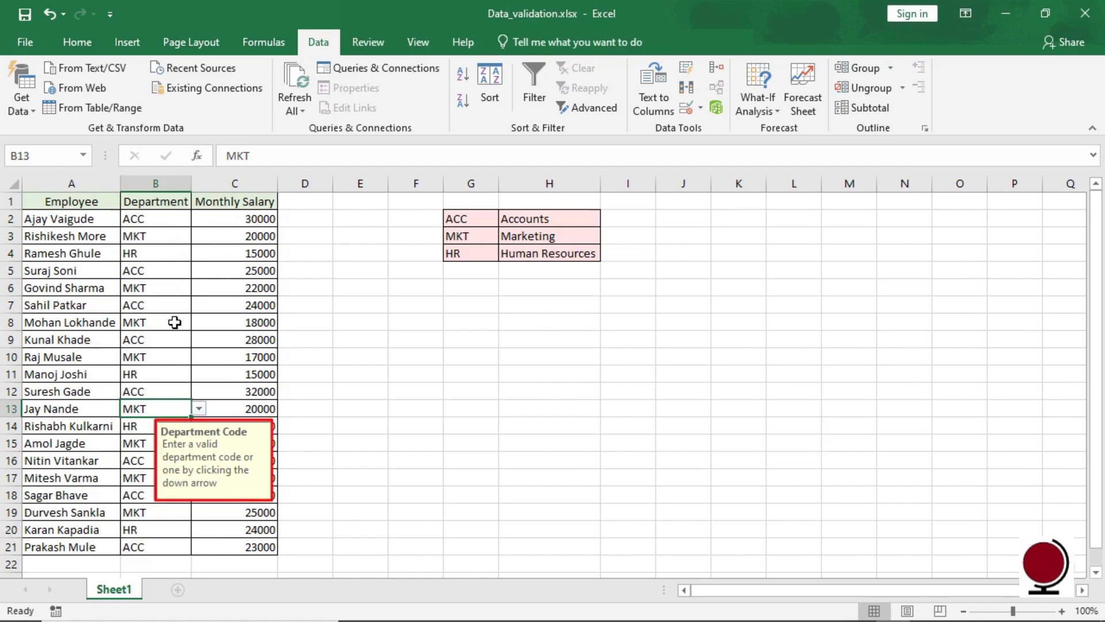
Step: Add an error alert to the Department column's validation with the title "ERROR" and the message "Invalid Department Code"
{"action": "left_click", "coordinate": [154, 183]}
{"action": "left_click", "coordinate": [702, 111]}
{"action": "left_click", "coordinate": [737, 128]}
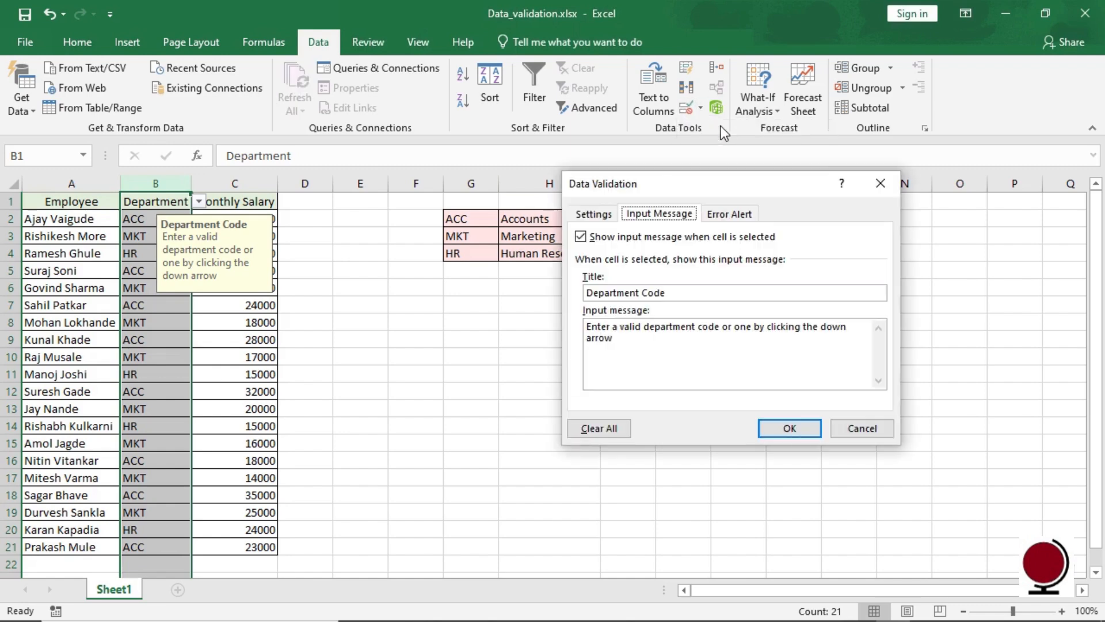
{"action": "left_click", "coordinate": [719, 215]}
{"action": "left_click", "coordinate": [738, 293]}
{"action": "type", "text": "ERROR"}
{"action": "left_click", "coordinate": [765, 328]}
{"action": "type", "text": "Invalid Department Code"}
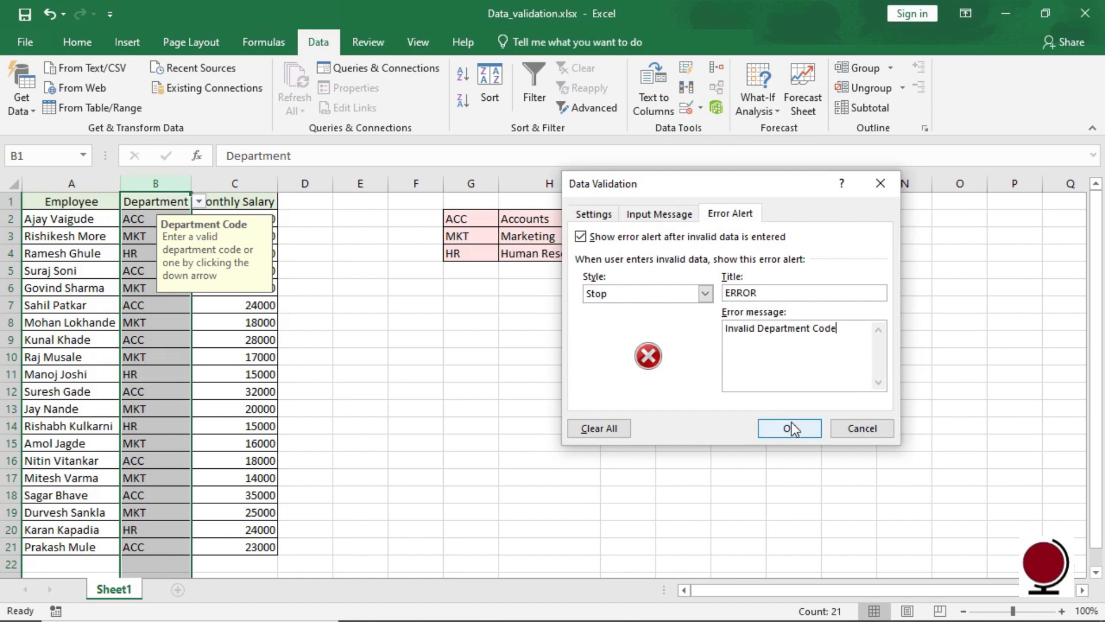
{"action": "left_click", "coordinate": [792, 429]}
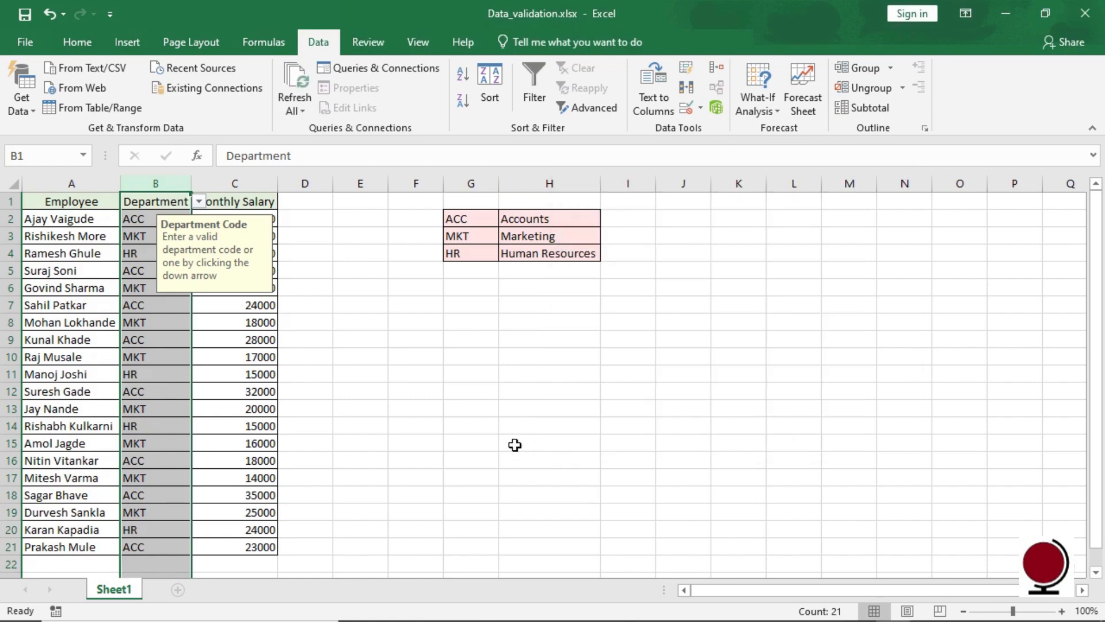
Step: Enter a new employee's full name in cell A22 below the last record
{"action": "scroll", "coordinate": [429, 470], "scroll_direction": "down", "scroll_amount": 1}
{"action": "left_click", "coordinate": [91, 514]}
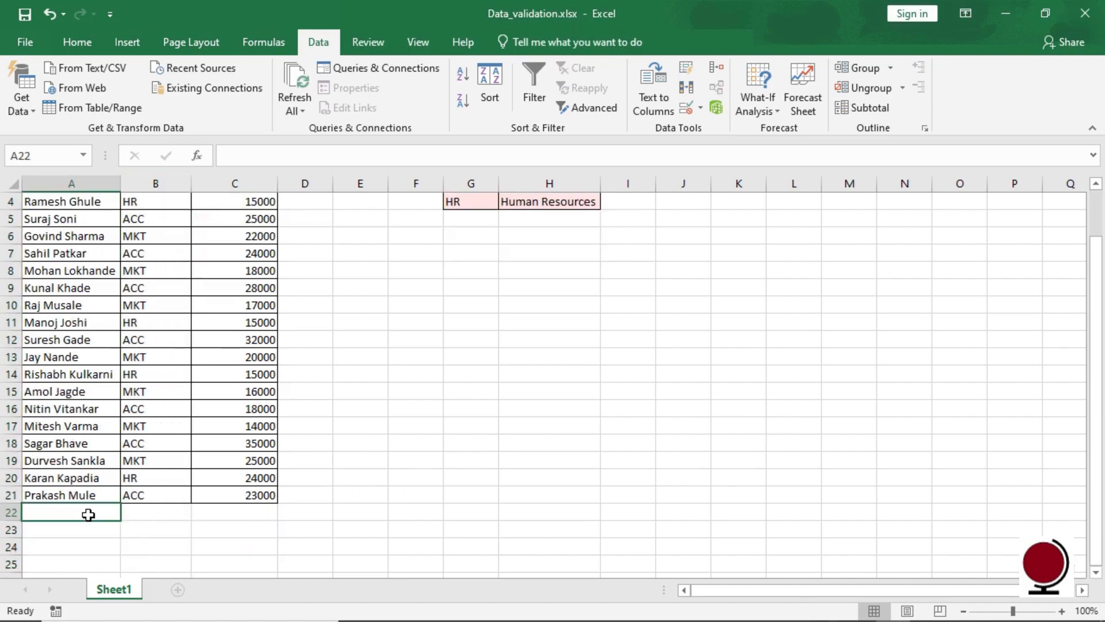
{"action": "type", "text": "Nilesh Jadhav"}
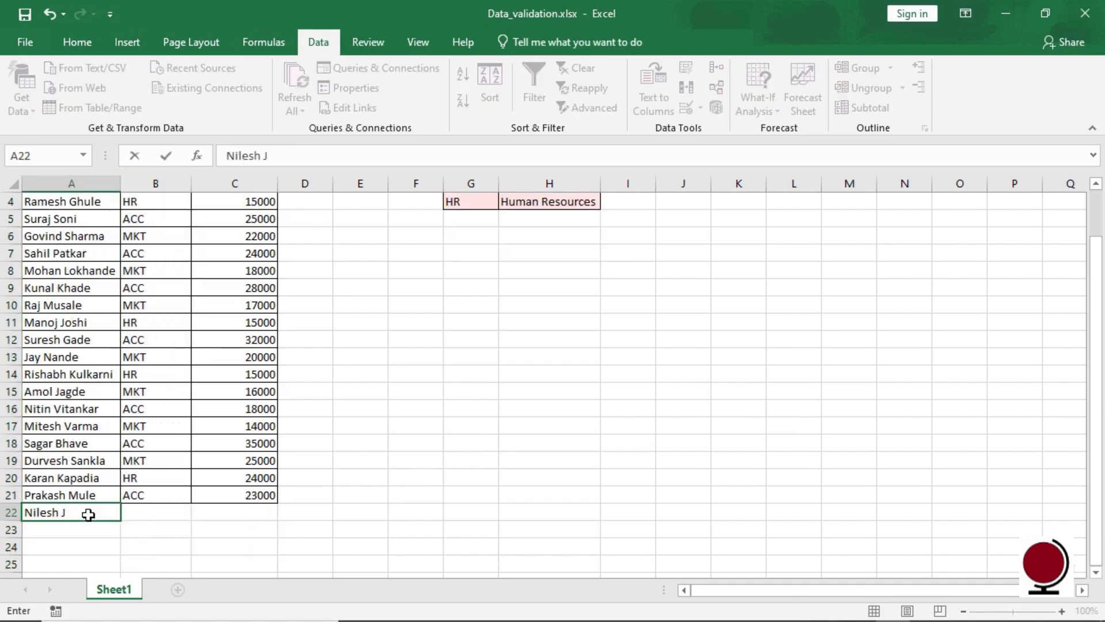
Step: Try to enter the invalid department code "dds" in cell B22, and cancel the entry
{"action": "left_click", "coordinate": [142, 511]}
{"action": "type", "text": "dds"}
{"action": "key", "text": "Return"}
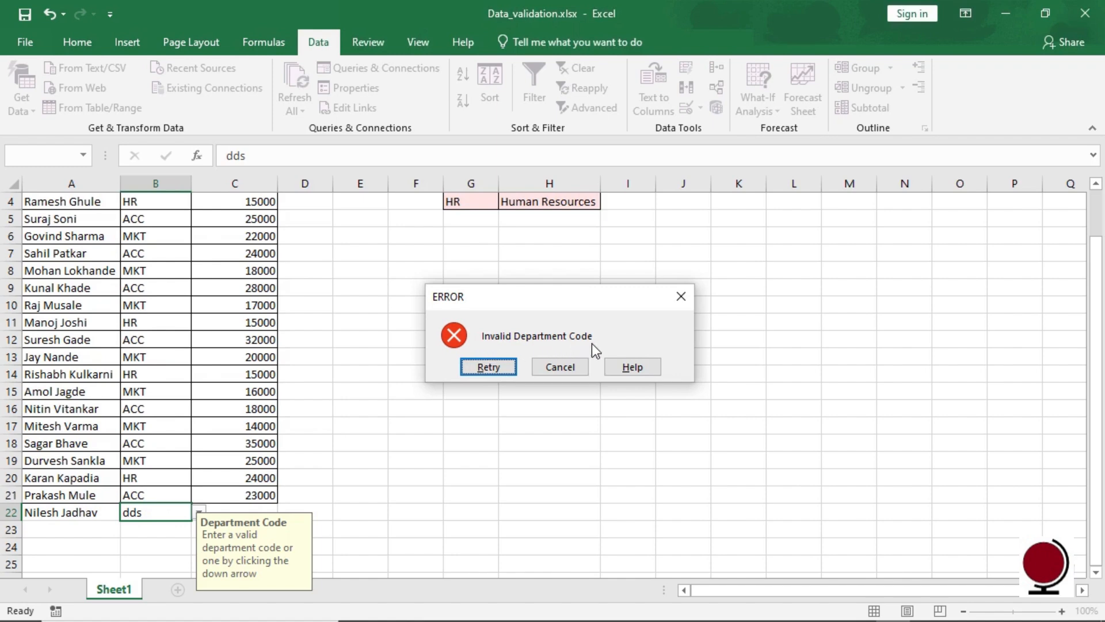
{"action": "left_click", "coordinate": [562, 367]}
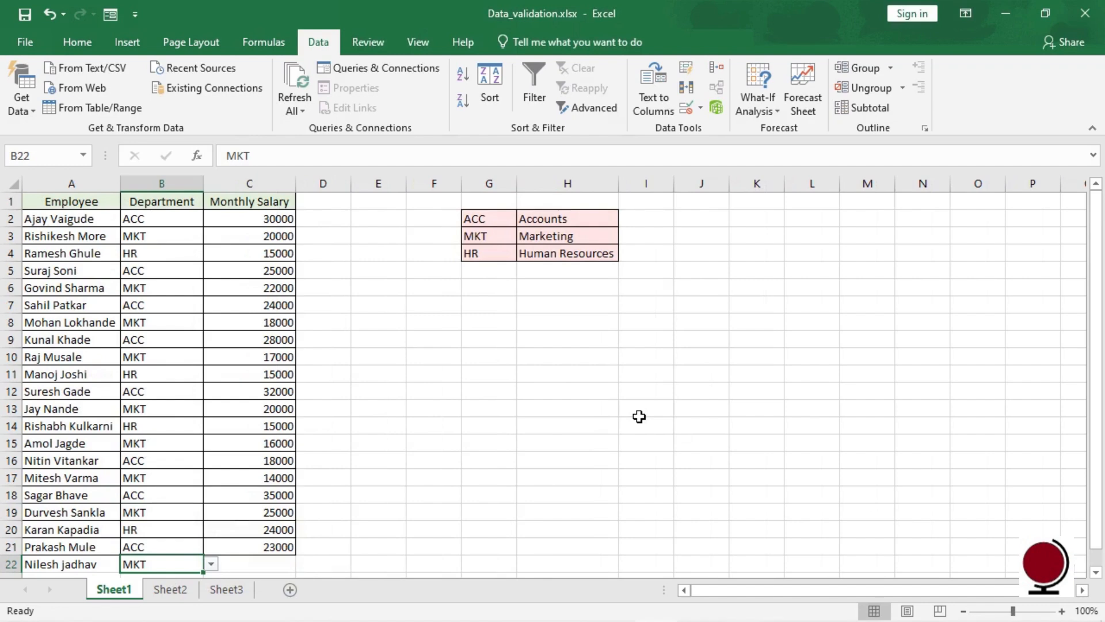
Step: Clear all data validation settings from the entire Department column, then select cell B3 to check for the drop-down arrow
{"action": "left_click", "coordinate": [157, 186]}
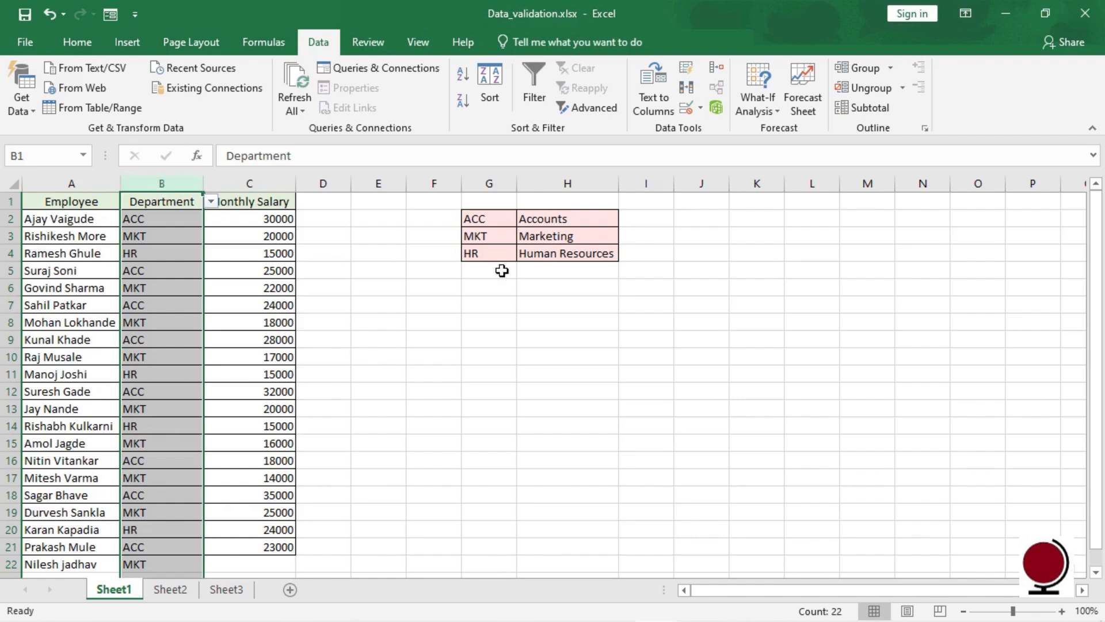
{"action": "left_click", "coordinate": [701, 110]}
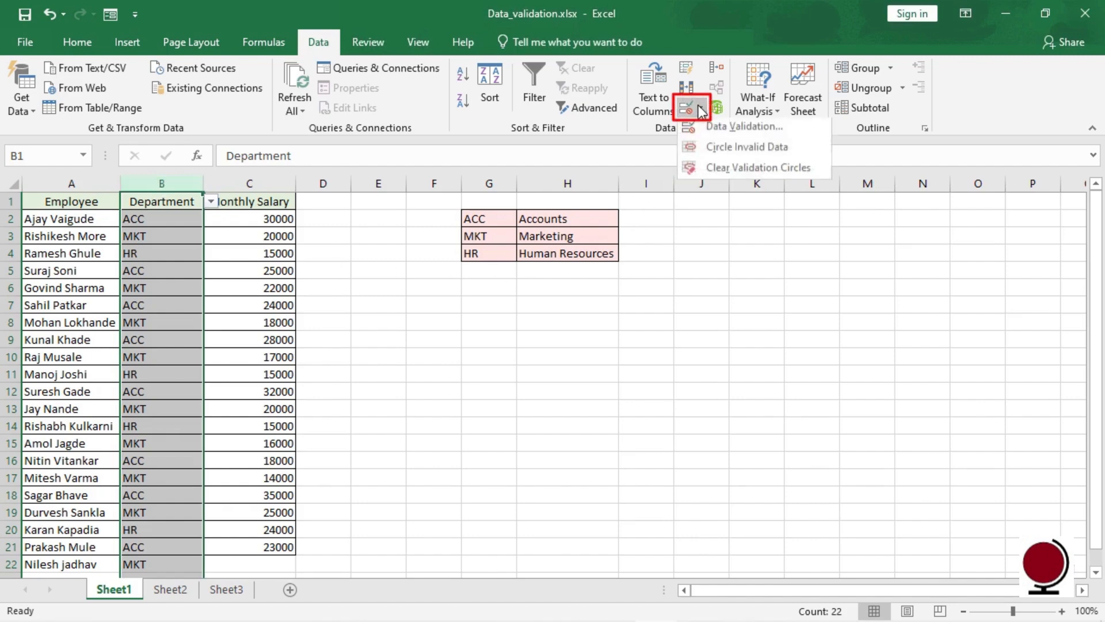
{"action": "left_click", "coordinate": [720, 128]}
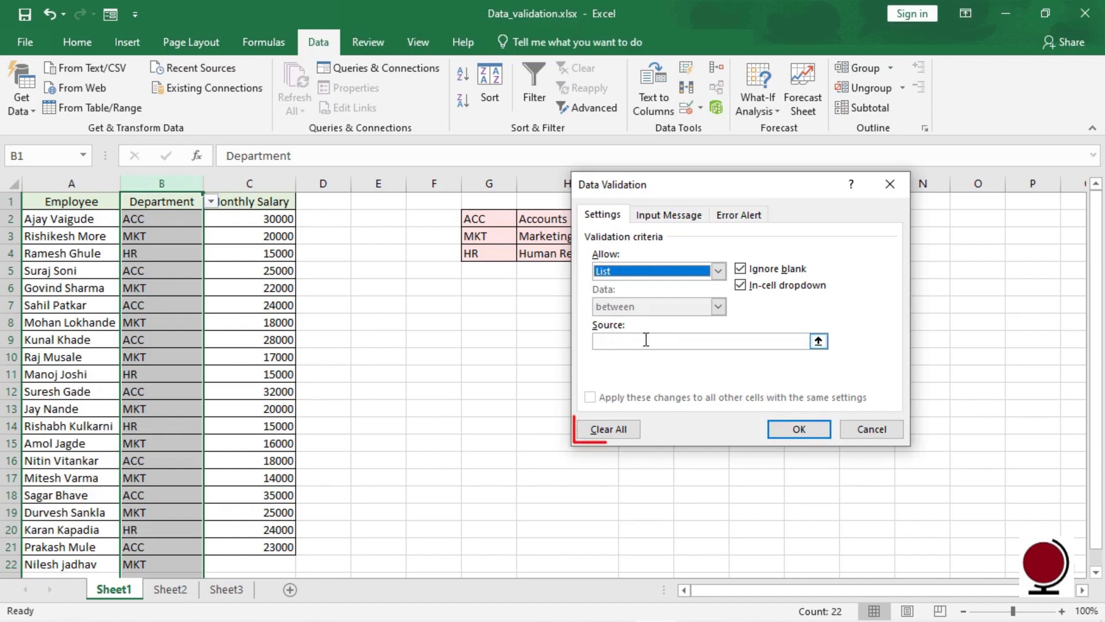
{"action": "left_click", "coordinate": [602, 430]}
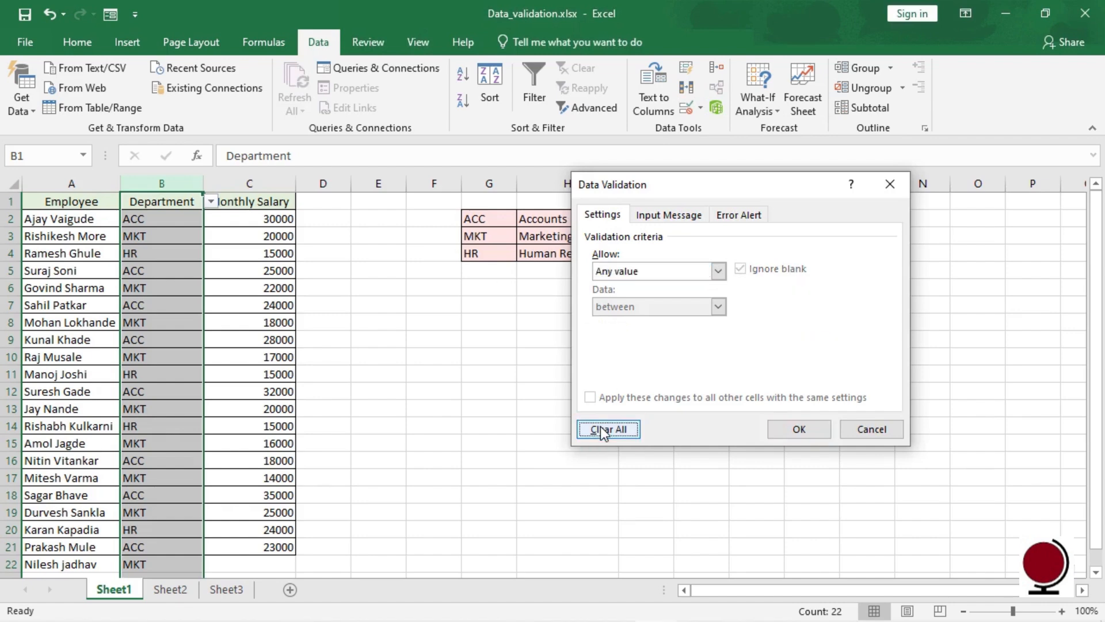
{"action": "left_click", "coordinate": [799, 426]}
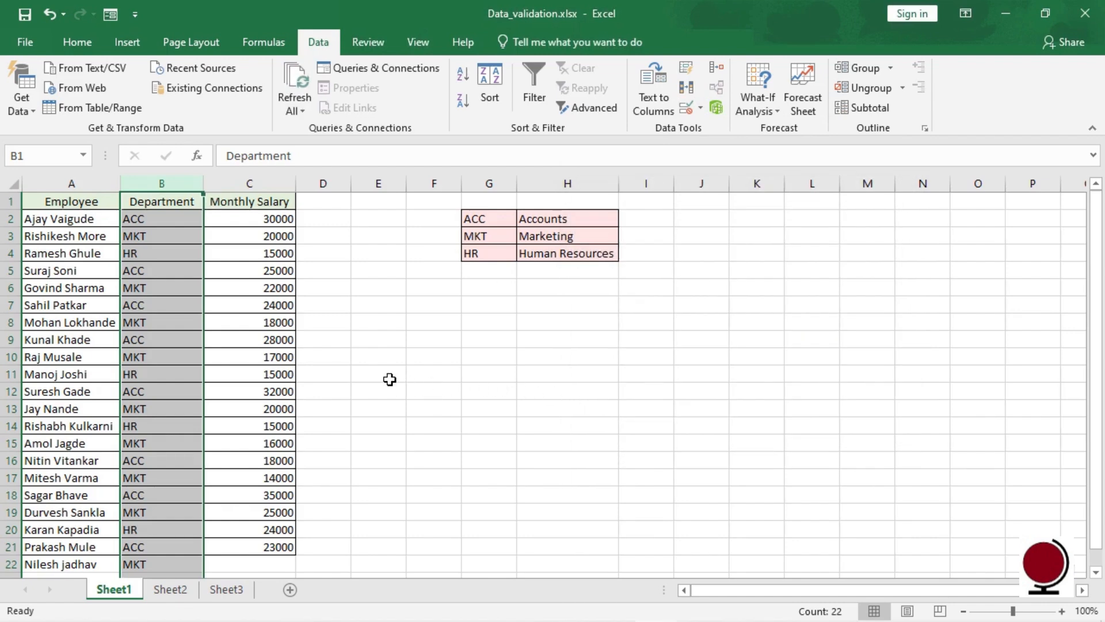
{"action": "left_click", "coordinate": [182, 238]}
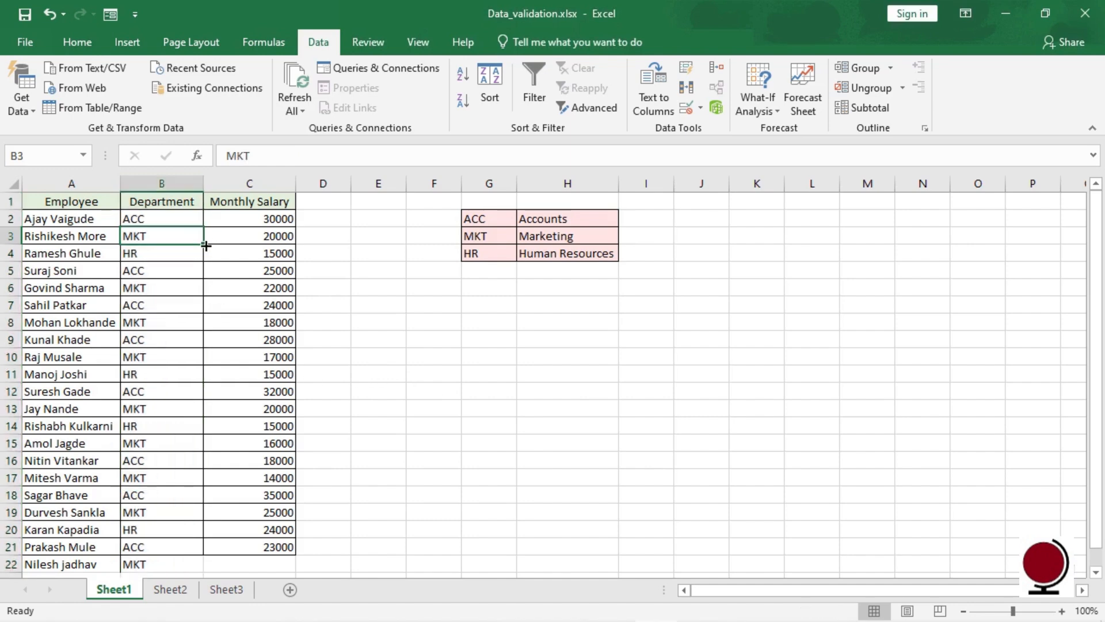